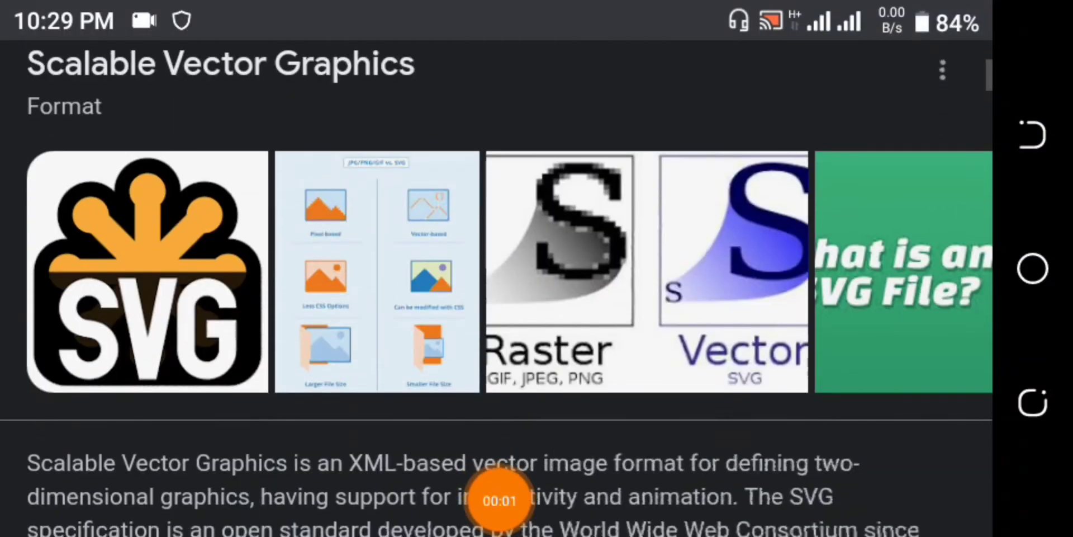
Scroll up and down through the svg meaning search results.
{"action": "scroll", "coordinate": [496, 288], "scroll_direction": "down", "scroll_amount": 5}
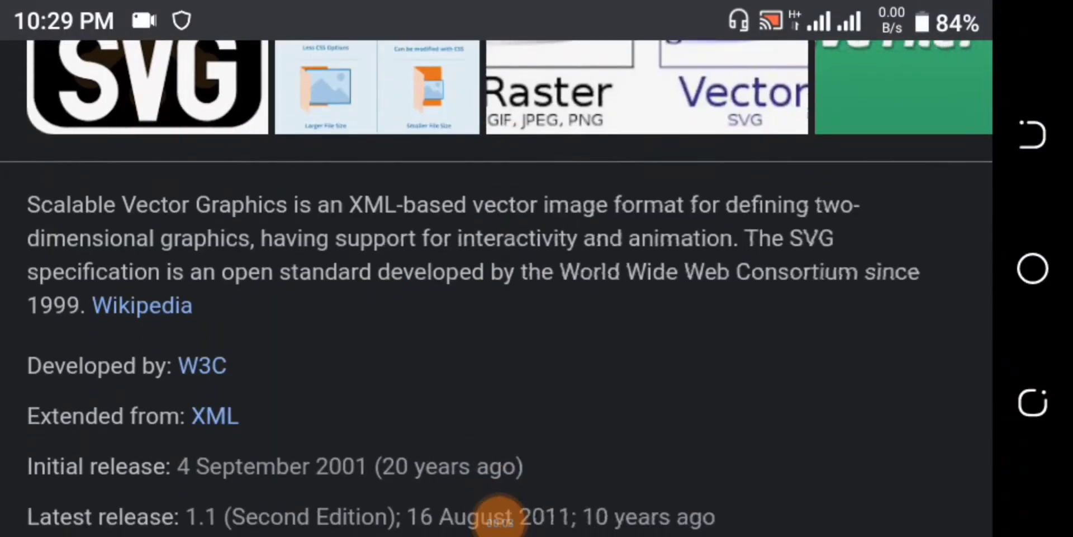
{"action": "scroll", "coordinate": [958, 224], "scroll_direction": "up", "scroll_amount": 4}
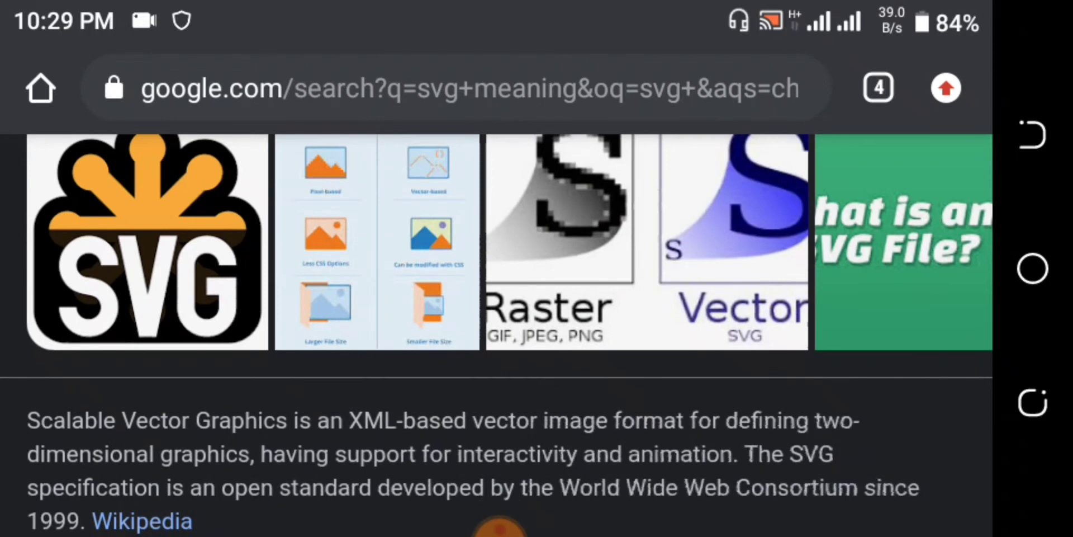
{"action": "scroll", "coordinate": [866, 291], "scroll_direction": "down", "scroll_amount": 3}
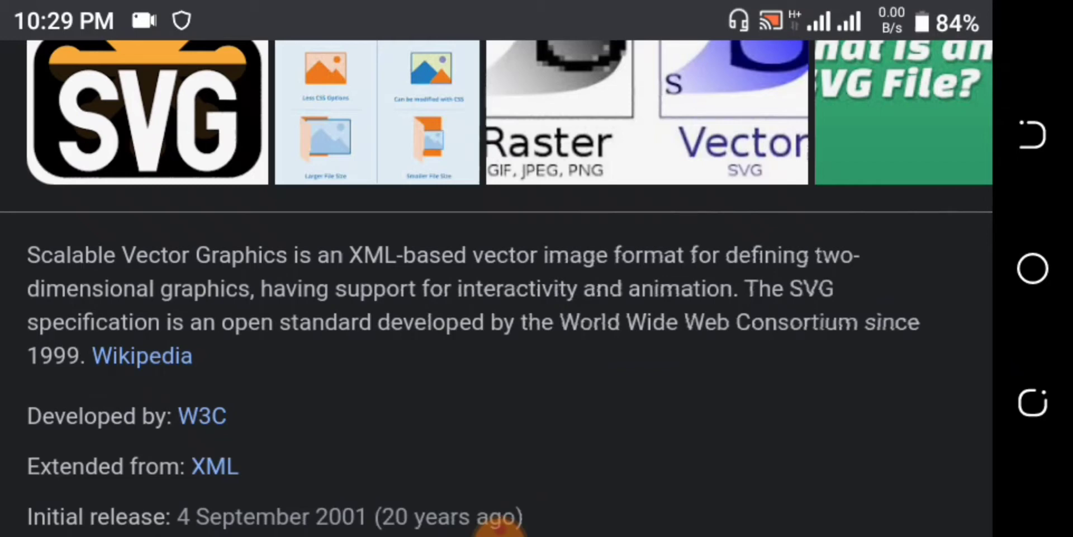
{"action": "scroll", "coordinate": [788, 295], "scroll_direction": "up", "scroll_amount": 3}
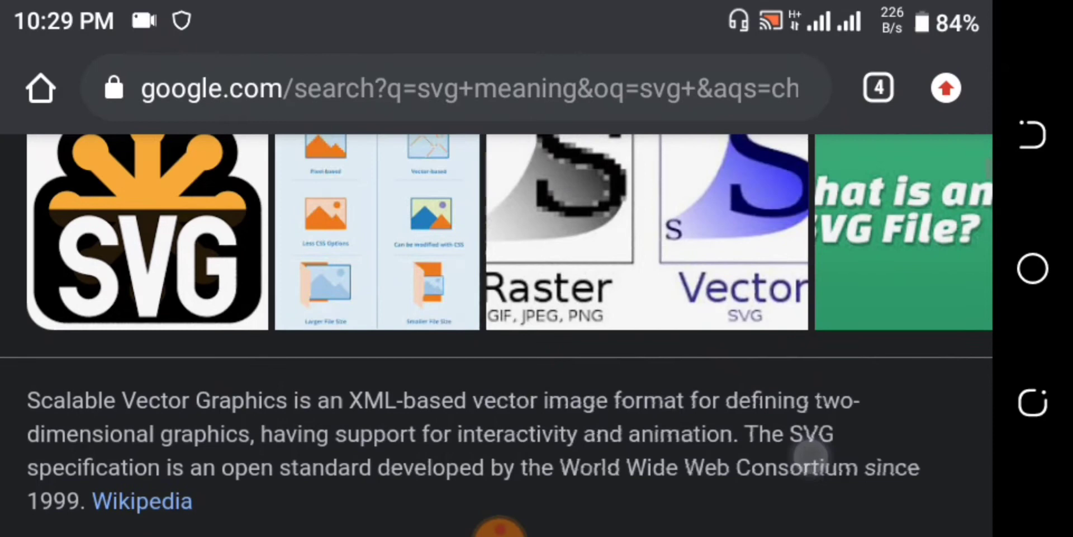
{"action": "scroll", "coordinate": [835, 344], "scroll_direction": "up", "scroll_amount": 2}
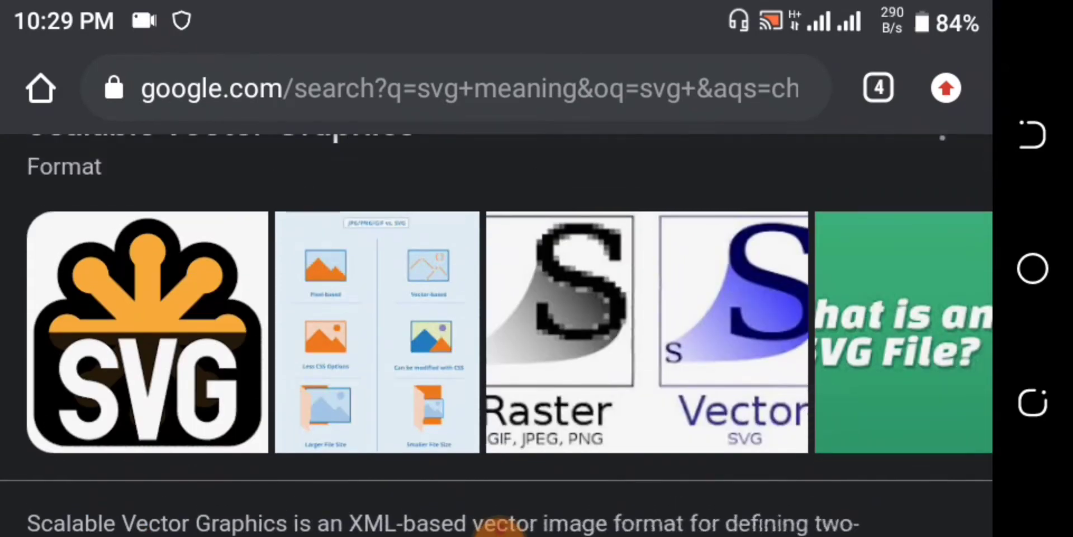
{"action": "scroll", "coordinate": [879, 274], "scroll_direction": "down", "scroll_amount": 1}
{"action": "scroll", "coordinate": [879, 274], "scroll_direction": "down", "scroll_amount": 3}
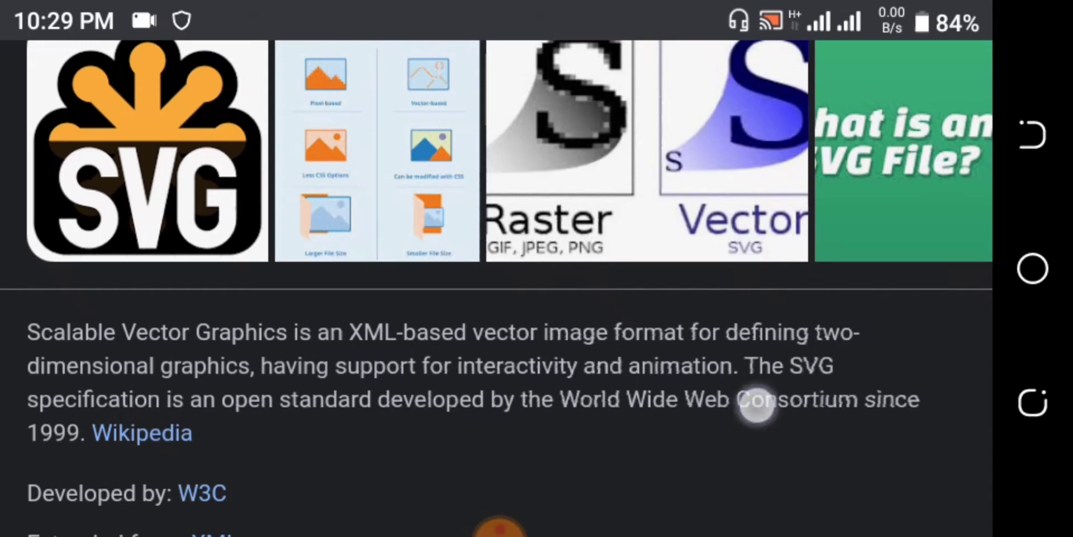
{"action": "scroll", "coordinate": [756, 400], "scroll_direction": "down", "scroll_amount": 3}
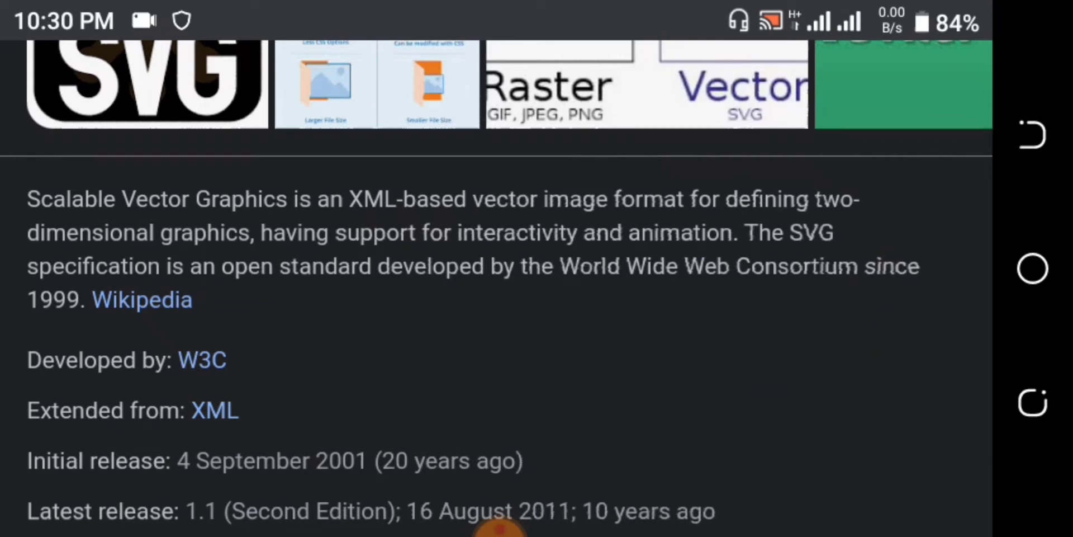
{"action": "scroll", "coordinate": [869, 310], "scroll_direction": "up", "scroll_amount": 5}
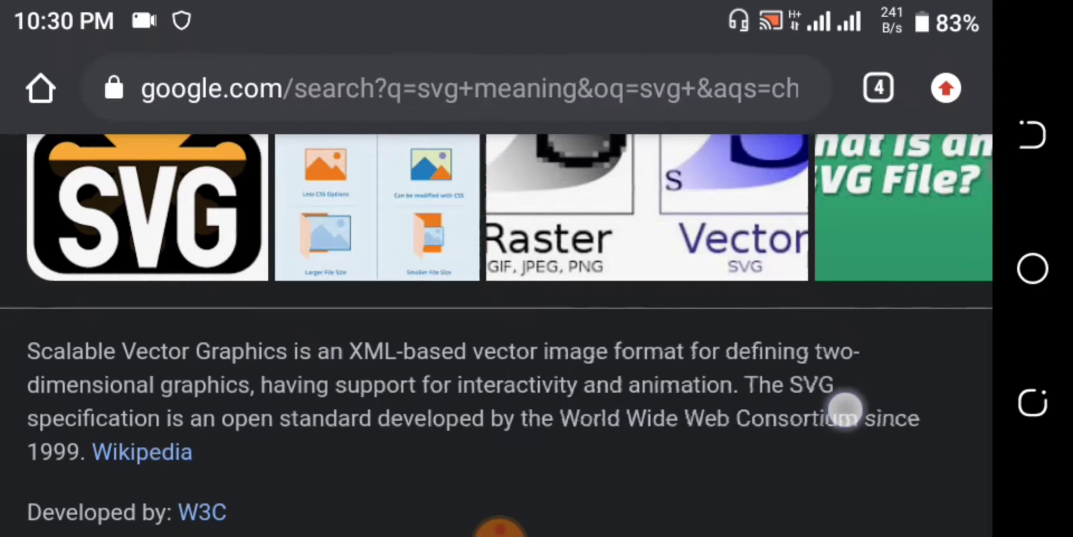
{"action": "scroll", "coordinate": [867, 309], "scroll_direction": "up", "scroll_amount": 3}
Switch to the uxwing.com 'Free icons' tab from Chrome's tab overview.
{"action": "left_click", "coordinate": [878, 87]}
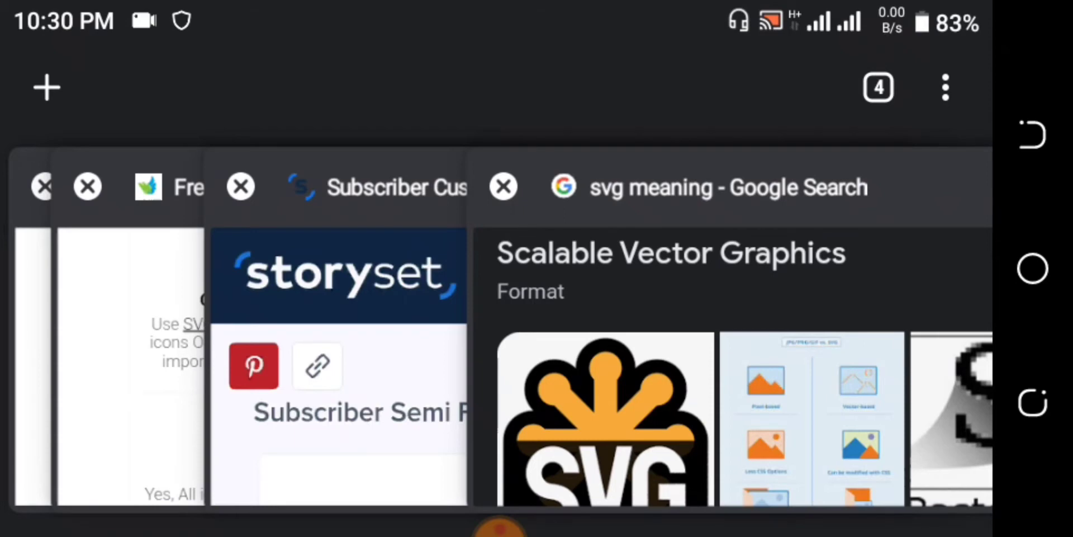
{"action": "left_click_drag", "start_coordinate": [670, 365], "coordinate": [896, 364]}
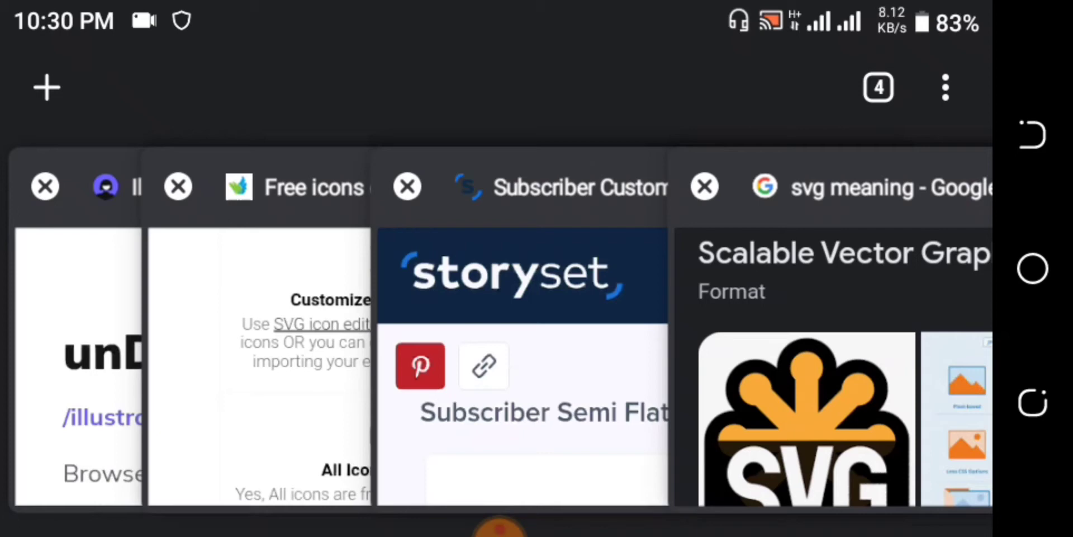
{"action": "left_click_drag", "start_coordinate": [681, 382], "coordinate": [785, 393]}
{"action": "left_click", "coordinate": [879, 86]}
{"action": "left_click", "coordinate": [883, 84]}
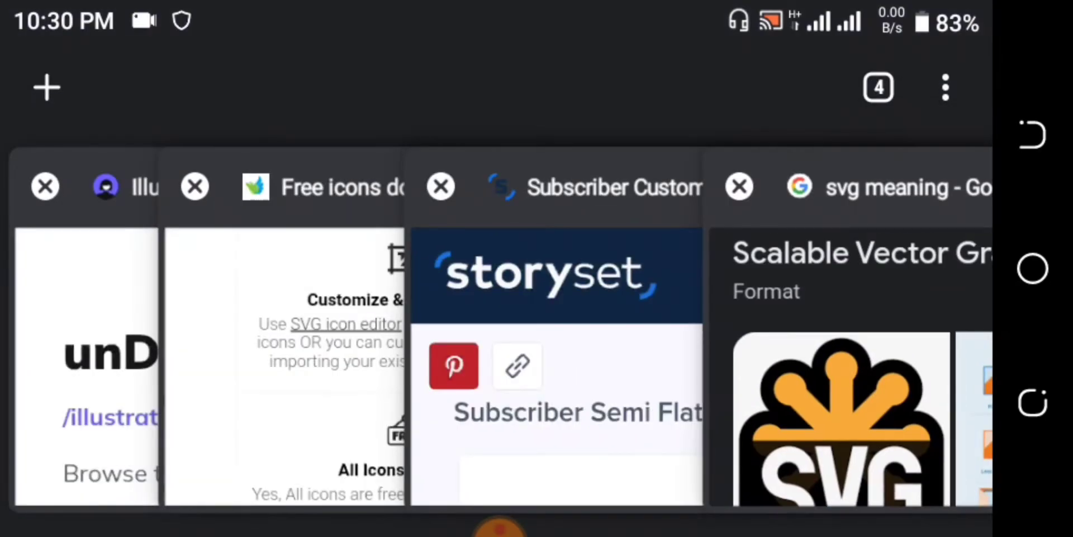
{"action": "left_click_drag", "start_coordinate": [527, 358], "coordinate": [623, 366]}
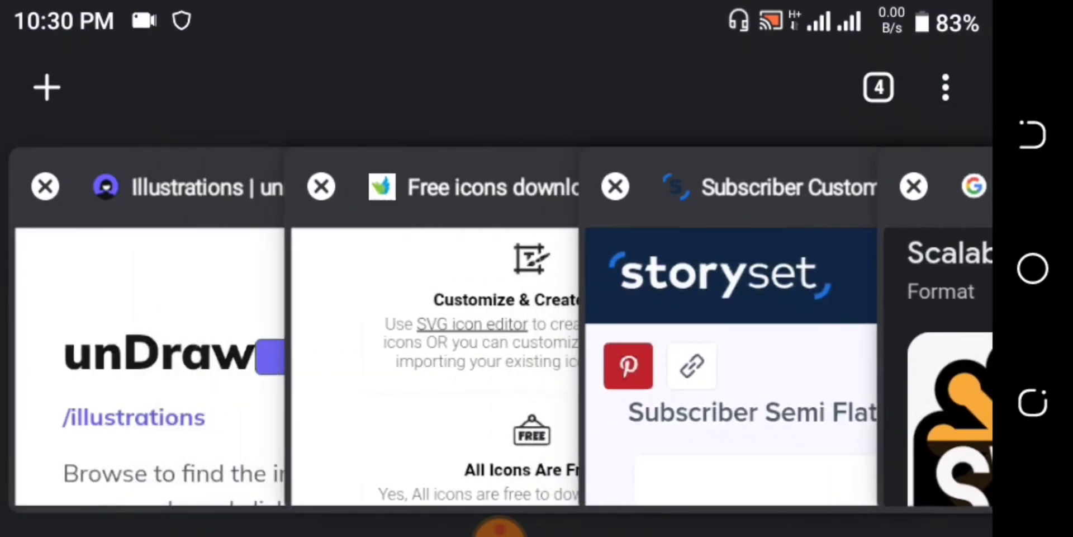
{"action": "left_click", "coordinate": [505, 378]}
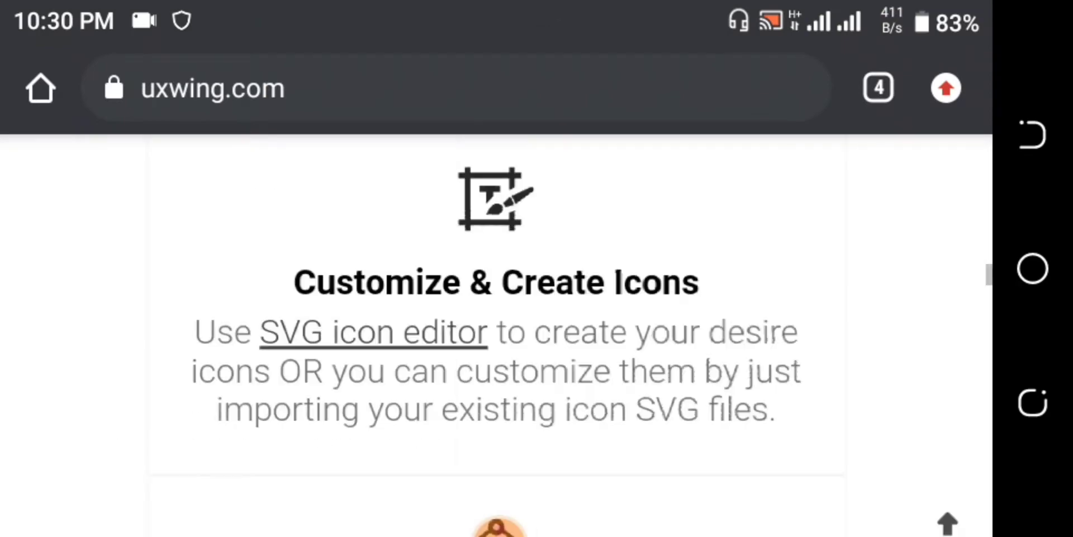
Scroll through the uxwing.com homepage.
{"action": "left_click_drag", "start_coordinate": [834, 304], "coordinate": [840, 391]}
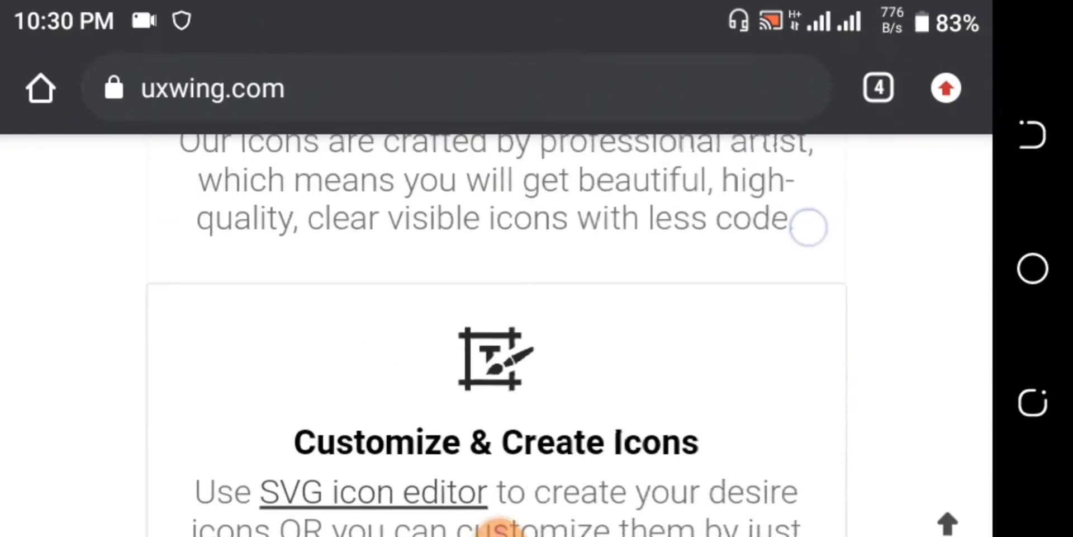
{"action": "left_click_drag", "start_coordinate": [743, 225], "coordinate": [746, 383]}
{"action": "left_click_drag", "start_coordinate": [755, 421], "coordinate": [752, 223]}
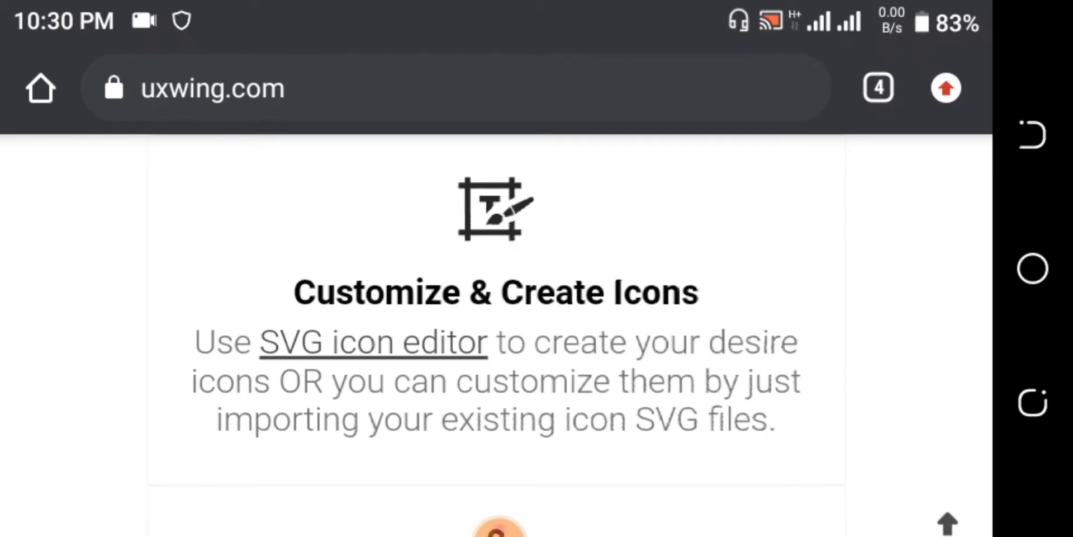
{"action": "left_click_drag", "start_coordinate": [833, 354], "coordinate": [833, 194]}
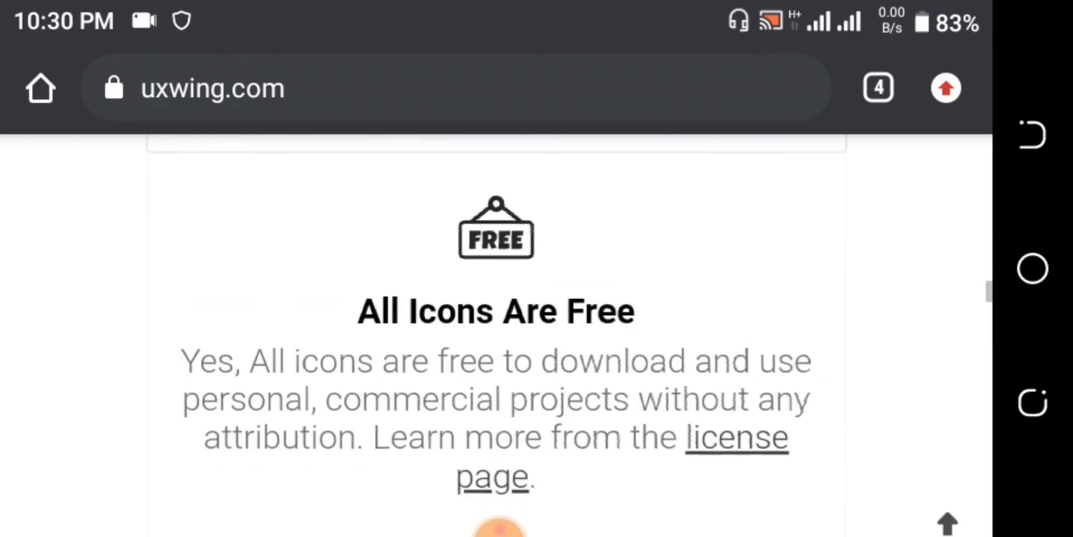
{"action": "left_click_drag", "start_coordinate": [747, 233], "coordinate": [799, 266]}
{"action": "scroll", "coordinate": [798, 266], "scroll_direction": "down", "scroll_amount": 5}
{"action": "scroll", "coordinate": [782, 336], "scroll_direction": "up", "scroll_amount": 10}
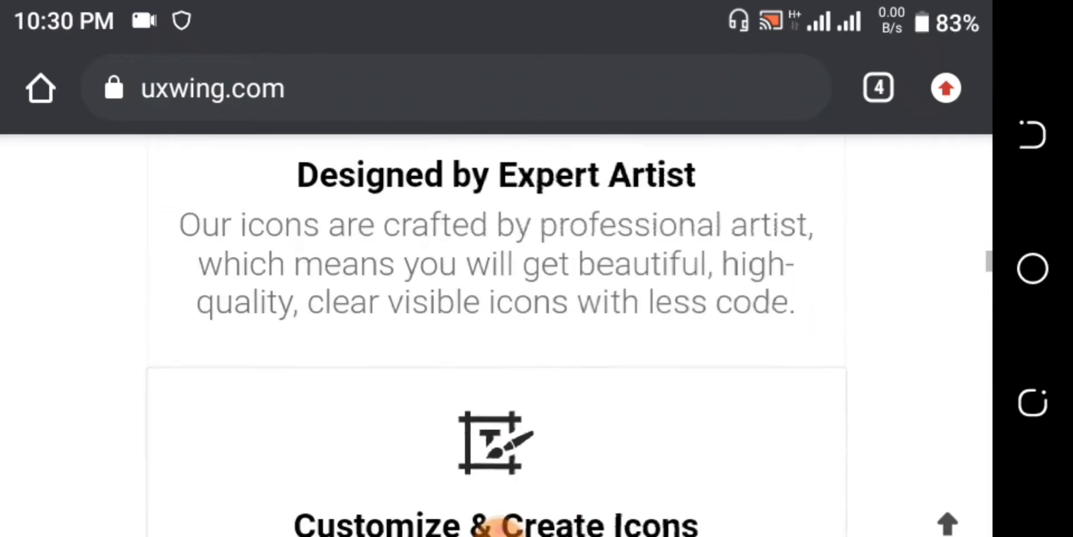
{"action": "scroll", "coordinate": [774, 395], "scroll_direction": "up", "scroll_amount": 10}
{"action": "scroll", "coordinate": [833, 285], "scroll_direction": "up", "scroll_amount": 10}
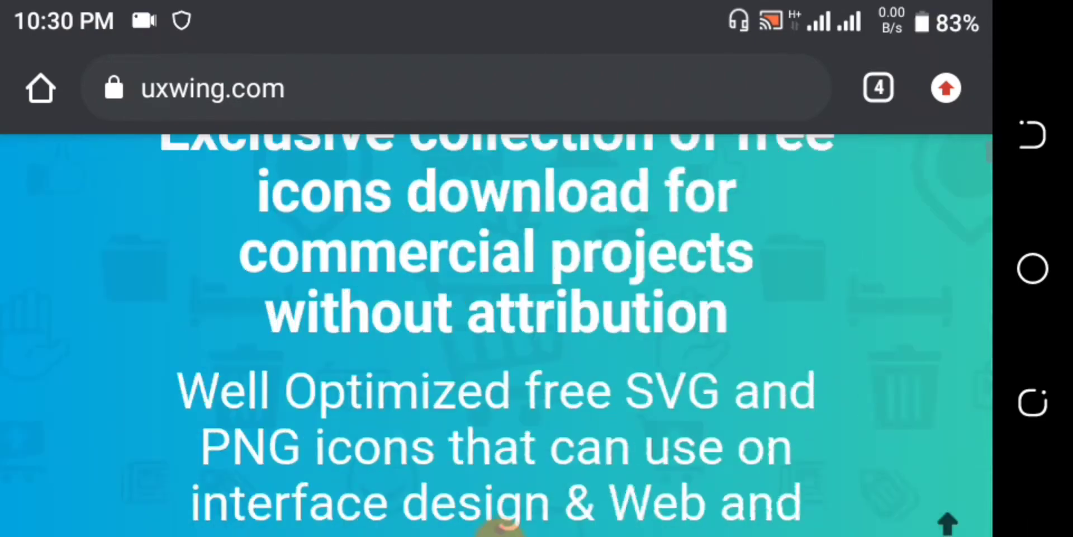
{"action": "scroll", "coordinate": [793, 378], "scroll_direction": "up", "scroll_amount": 3}
{"action": "scroll", "coordinate": [816, 280], "scroll_direction": "down", "scroll_amount": 10}
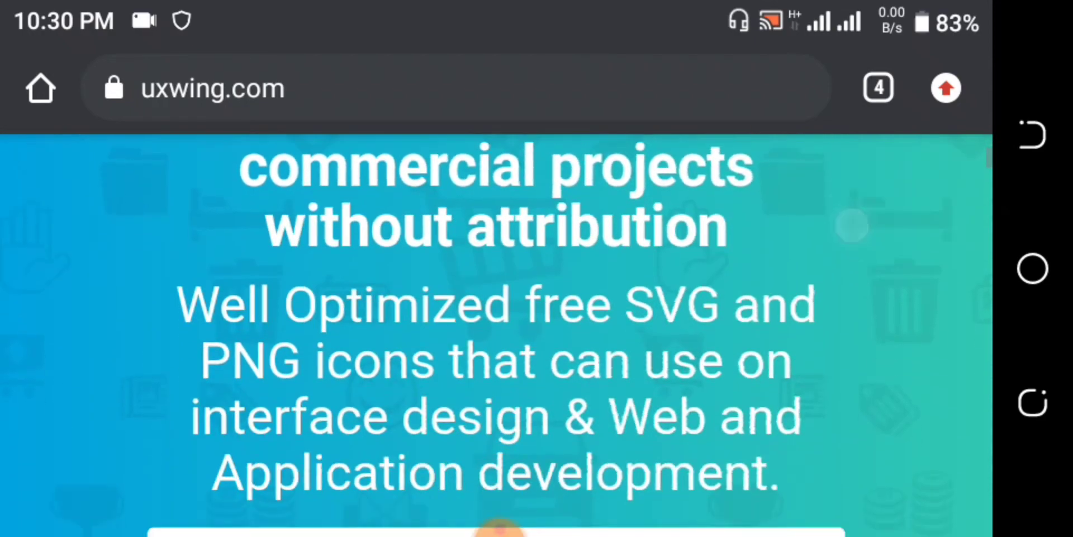
{"action": "scroll", "coordinate": [866, 255], "scroll_direction": "down", "scroll_amount": 5}
{"action": "scroll", "coordinate": [866, 255], "scroll_direction": "down", "scroll_amount": 5}
{"action": "scroll", "coordinate": [829, 285], "scroll_direction": "down", "scroll_amount": 10}
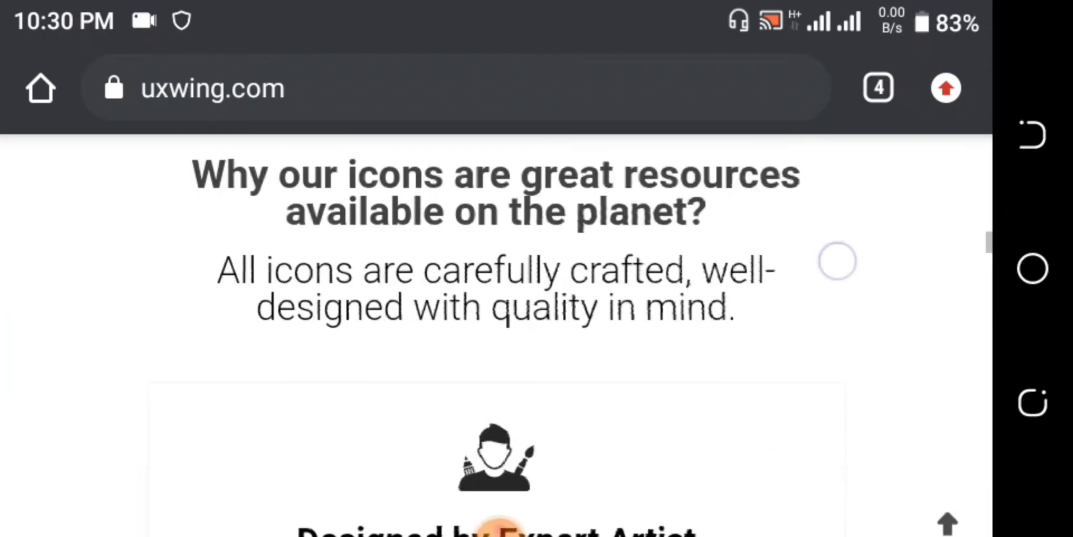
{"action": "scroll", "coordinate": [836, 259], "scroll_direction": "down", "scroll_amount": 5}
{"action": "scroll", "coordinate": [824, 266], "scroll_direction": "down", "scroll_amount": 3}
{"action": "scroll", "coordinate": [778, 359], "scroll_direction": "down", "scroll_amount": 5}
{"action": "scroll", "coordinate": [766, 355], "scroll_direction": "down", "scroll_amount": 4}
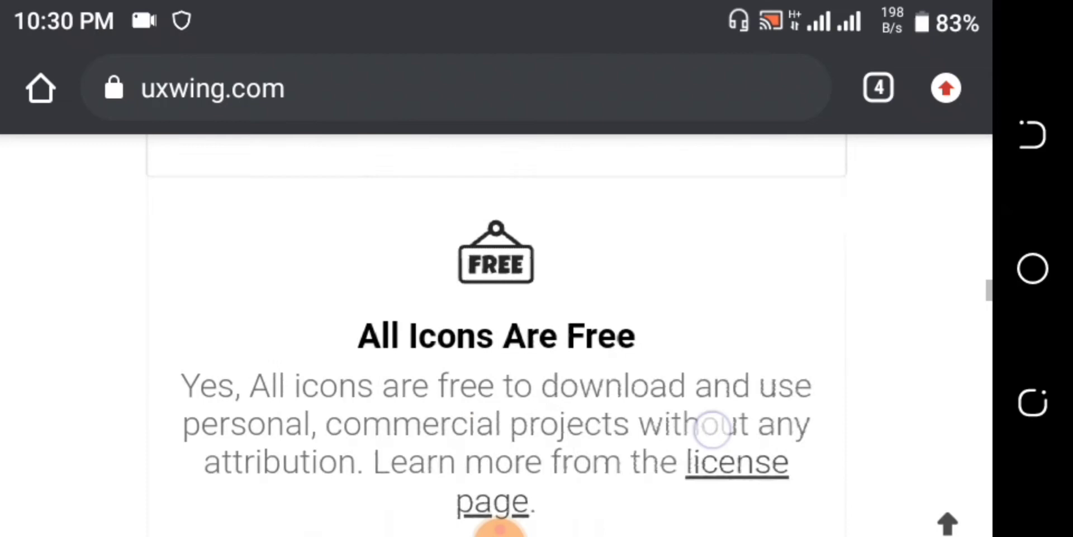
{"action": "scroll", "coordinate": [712, 424], "scroll_direction": "down", "scroll_amount": 5}
{"action": "scroll", "coordinate": [736, 445], "scroll_direction": "down", "scroll_amount": 5}
Follow the 'SVG icon editor' link in the Customize & Create Icons card.
{"action": "scroll", "coordinate": [712, 302], "scroll_direction": "up", "scroll_amount": 3}
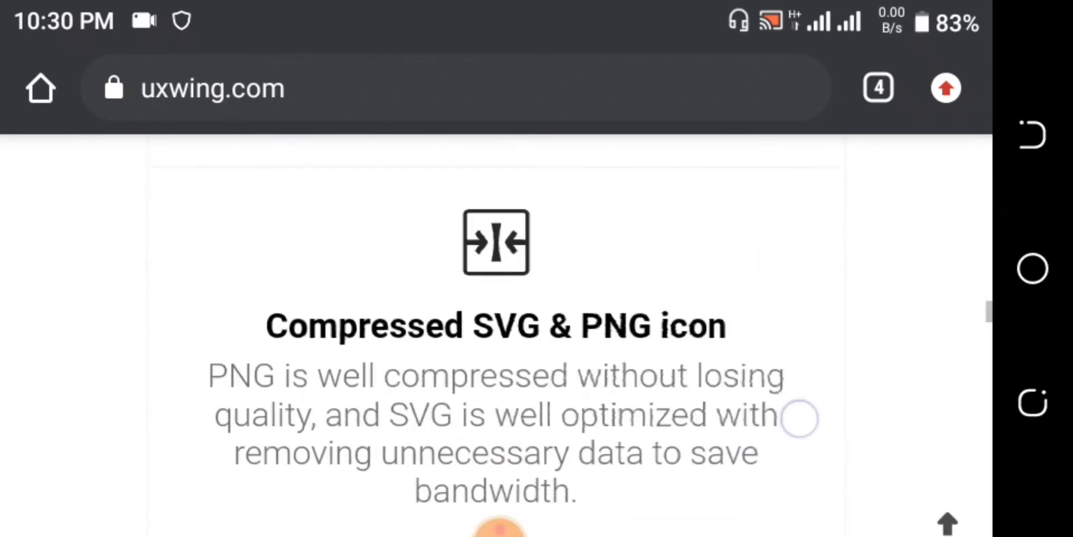
{"action": "scroll", "coordinate": [798, 417], "scroll_direction": "down", "scroll_amount": 5}
{"action": "scroll", "coordinate": [815, 288], "scroll_direction": "down", "scroll_amount": 5}
{"action": "scroll", "coordinate": [786, 388], "scroll_direction": "down", "scroll_amount": 3}
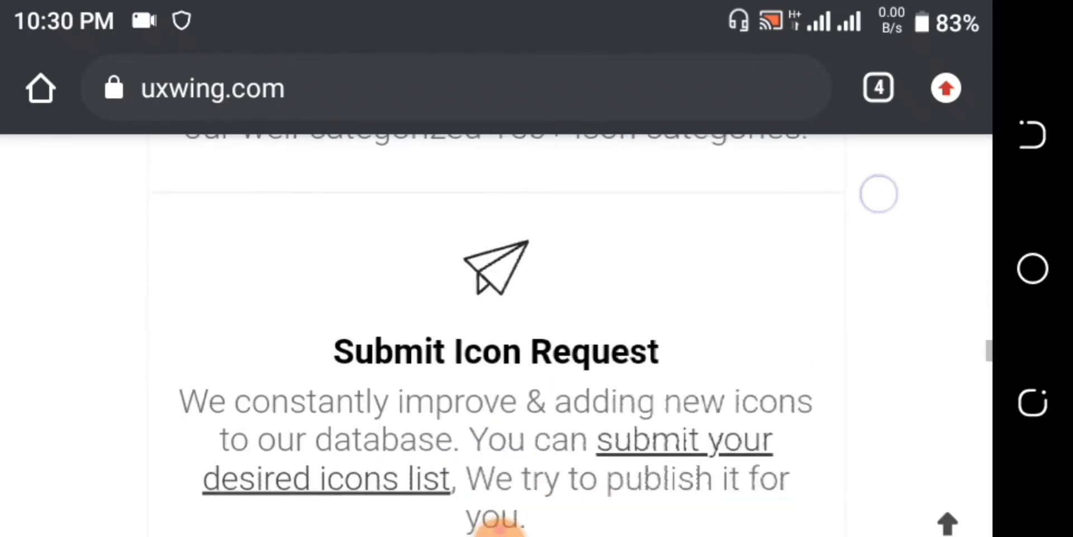
{"action": "scroll", "coordinate": [879, 192], "scroll_direction": "up", "scroll_amount": 4}
{"action": "scroll", "coordinate": [822, 287], "scroll_direction": "down", "scroll_amount": 7}
{"action": "scroll", "coordinate": [796, 403], "scroll_direction": "down", "scroll_amount": 4}
{"action": "scroll", "coordinate": [839, 268], "scroll_direction": "down", "scroll_amount": 3}
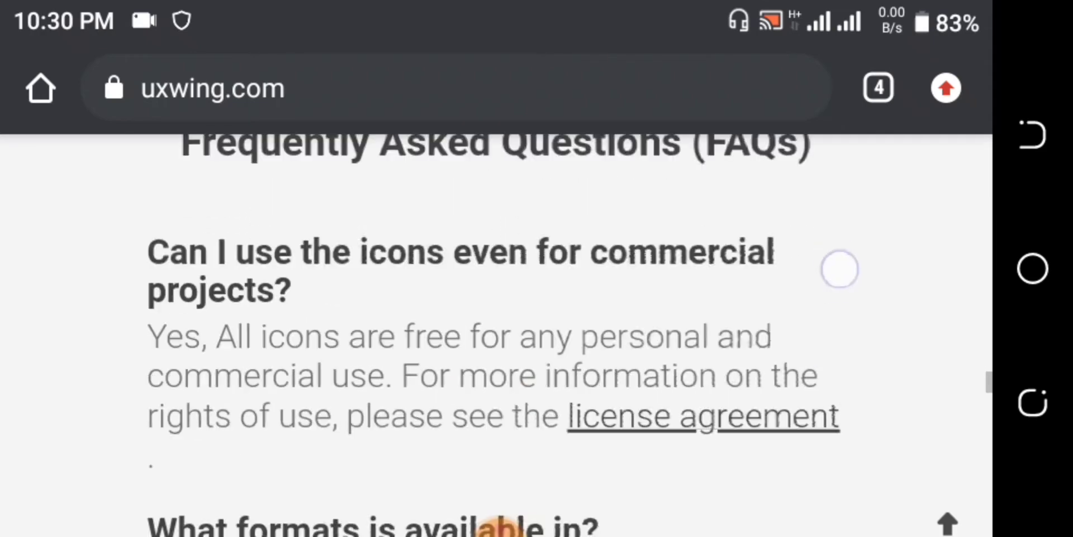
{"action": "scroll", "coordinate": [822, 270], "scroll_direction": "up", "scroll_amount": 8}
{"action": "scroll", "coordinate": [813, 331], "scroll_direction": "up", "scroll_amount": 5}
{"action": "scroll", "coordinate": [812, 331], "scroll_direction": "up", "scroll_amount": 3}
{"action": "scroll", "coordinate": [820, 481], "scroll_direction": "up", "scroll_amount": 5}
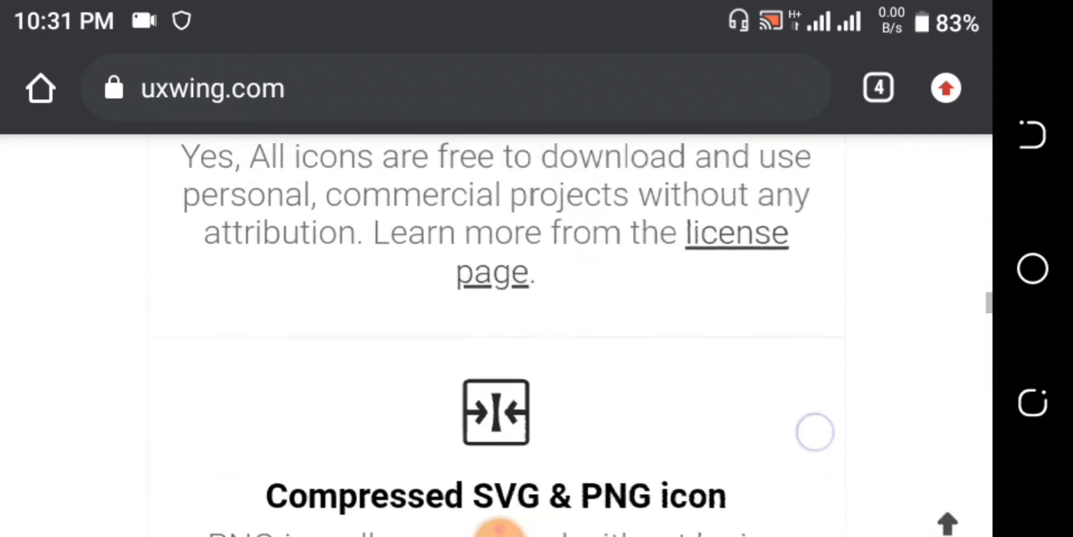
{"action": "scroll", "coordinate": [803, 390], "scroll_direction": "down", "scroll_amount": 2}
{"action": "scroll", "coordinate": [815, 448], "scroll_direction": "up", "scroll_amount": 3}
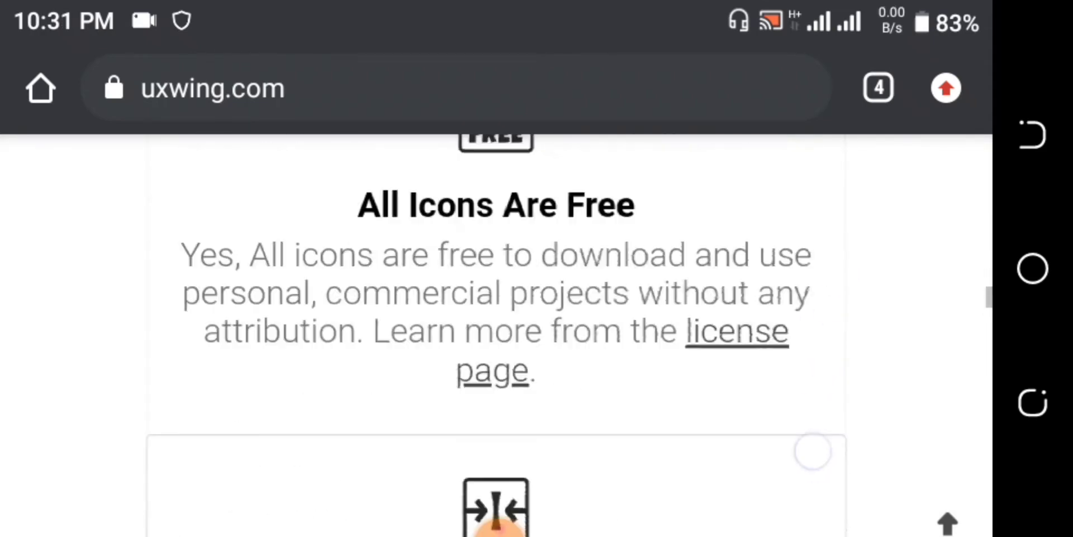
{"action": "scroll", "coordinate": [832, 386], "scroll_direction": "up", "scroll_amount": 4}
{"action": "scroll", "coordinate": [851, 307], "scroll_direction": "up", "scroll_amount": 2}
{"action": "scroll", "coordinate": [851, 308], "scroll_direction": "up", "scroll_amount": 3}
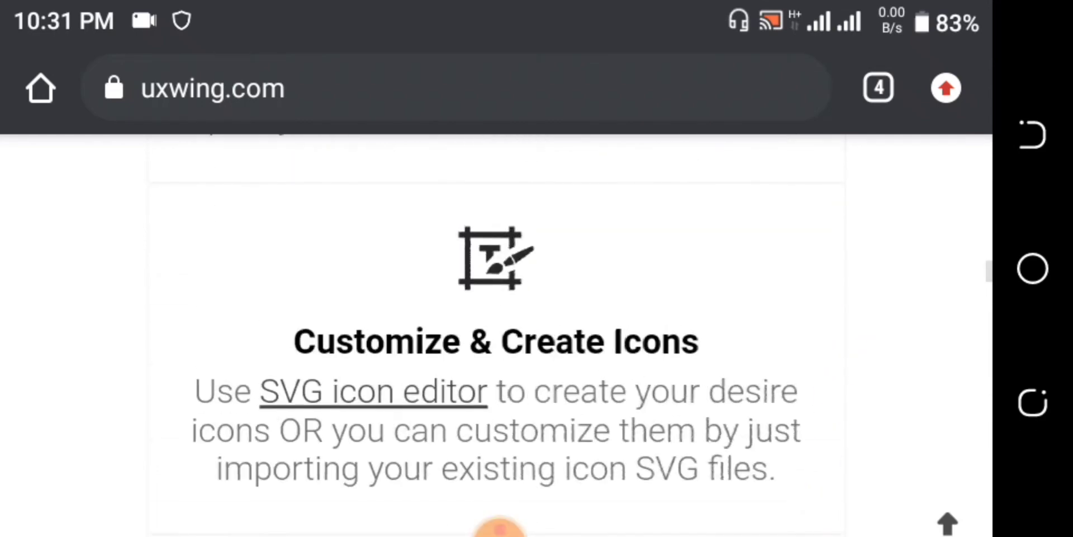
{"action": "left_click", "coordinate": [604, 338]}
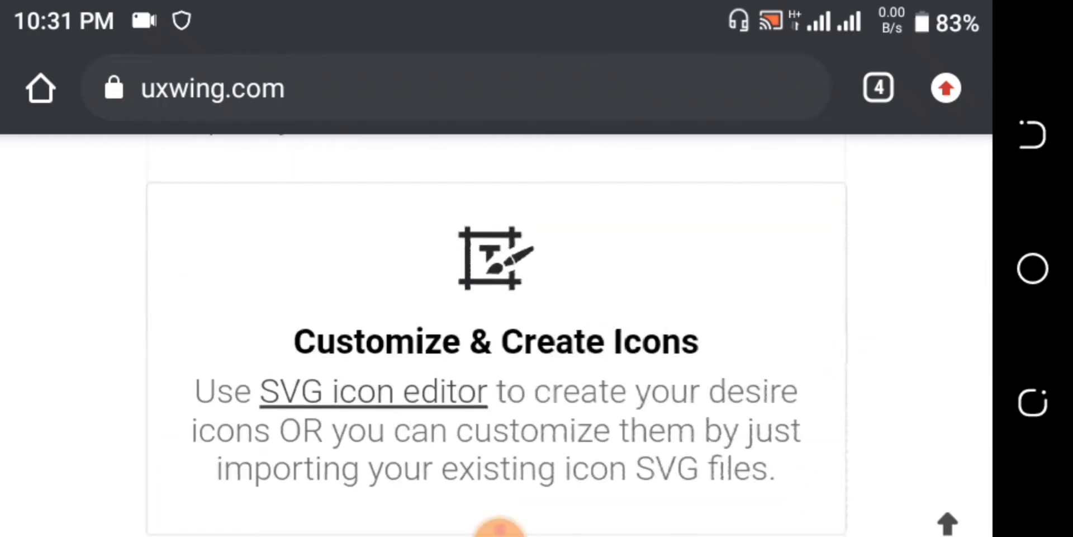
{"action": "left_click", "coordinate": [528, 340]}
Load the blank editor page and show its File menu with Open SVG.
{"action": "left_click", "coordinate": [373, 391]}
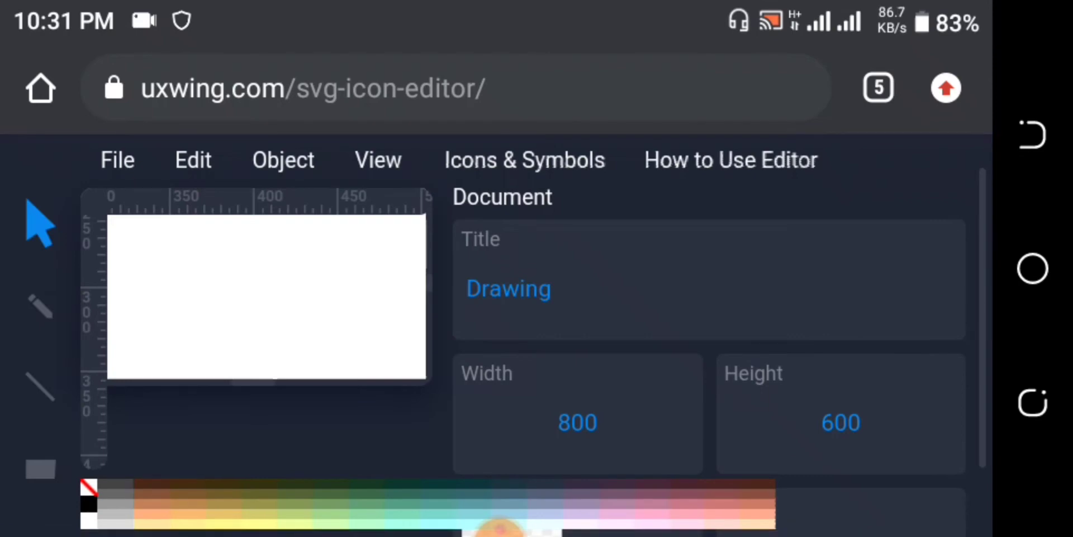
{"action": "mouse_move", "coordinate": [36, 316]}
{"action": "left_mouse_down"}
{"action": "mouse_move", "coordinate": [36, 195]}
{"action": "mouse_move", "coordinate": [18, 198]}
{"action": "left_mouse_up"}
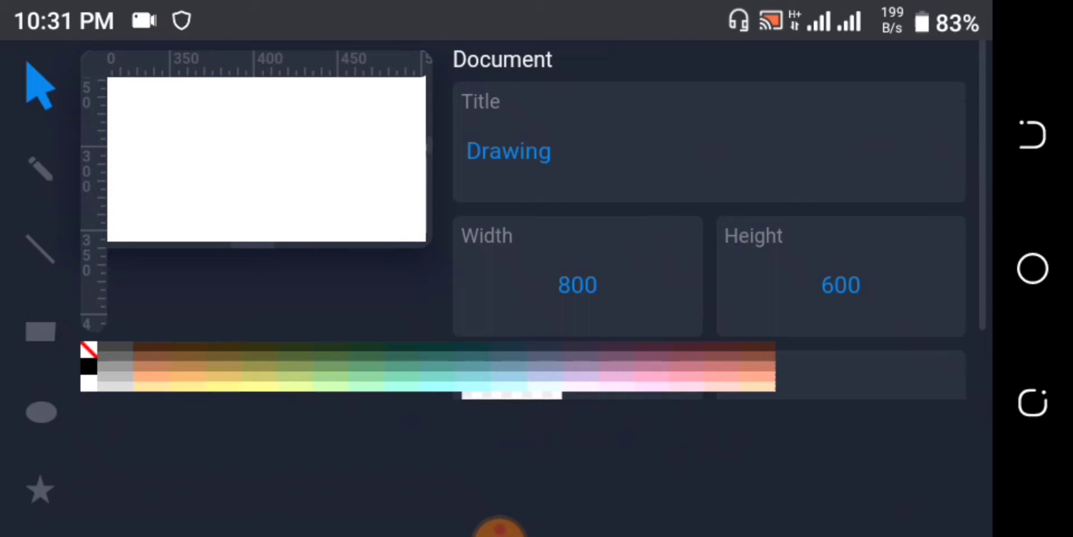
{"action": "left_click_drag", "start_coordinate": [33, 324], "coordinate": [34, 455]}
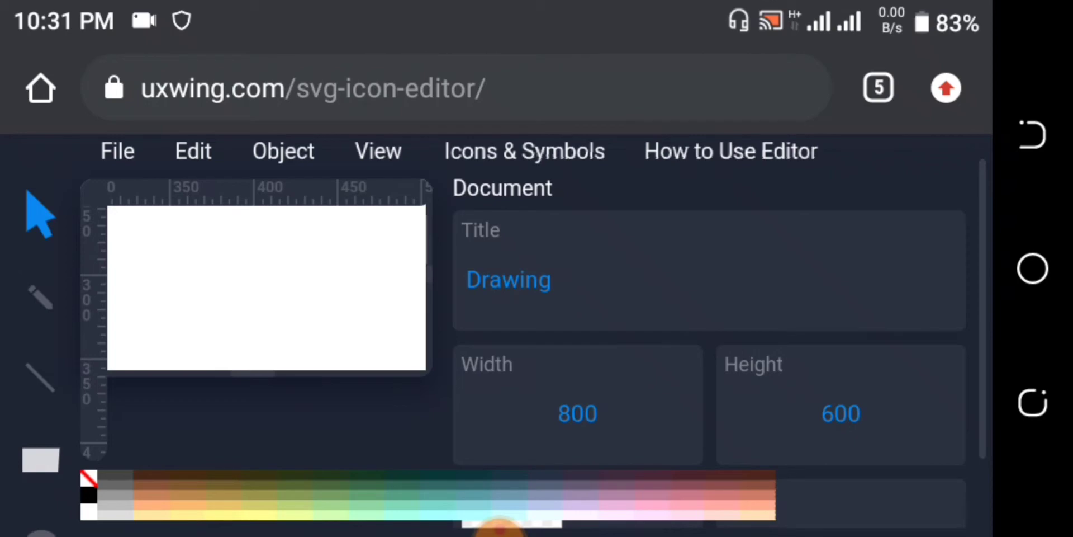
{"action": "left_click", "coordinate": [117, 151]}
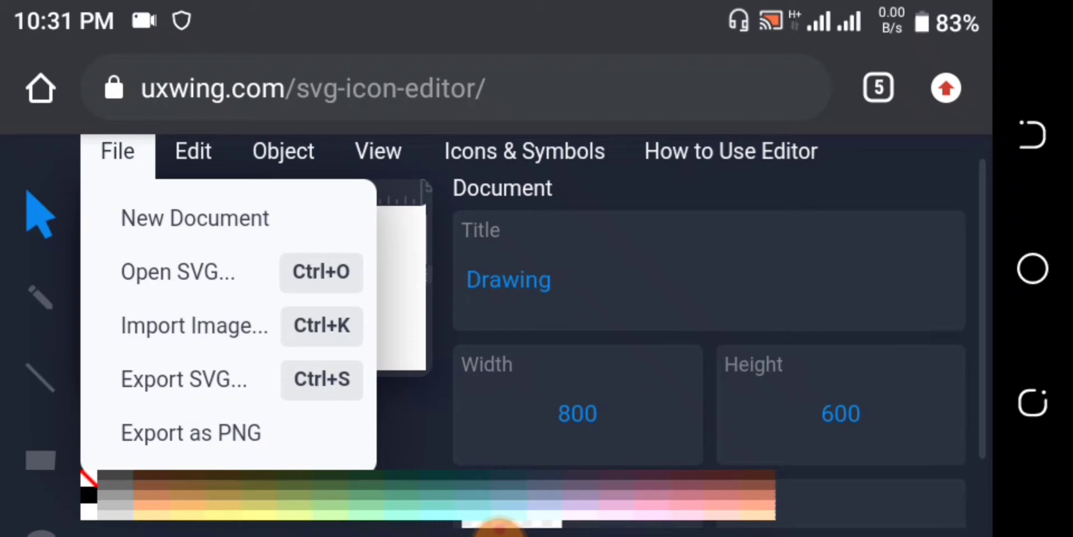
Open undraw_appreciation_89kg.svg from Downloads through Open SVG and the file picker.
{"action": "left_click", "coordinate": [169, 274]}
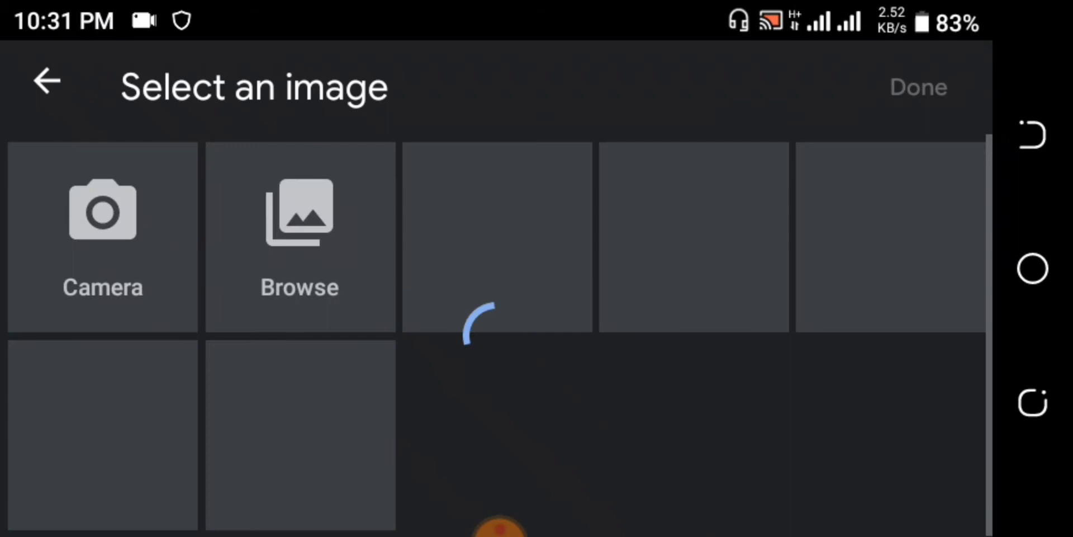
{"action": "left_click", "coordinate": [678, 293]}
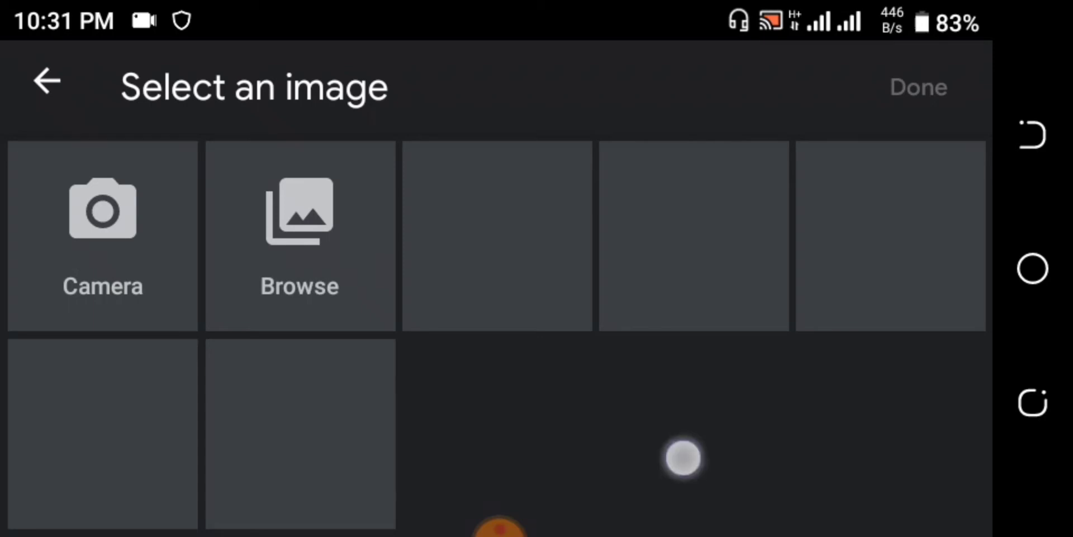
{"action": "left_click_drag", "start_coordinate": [683, 457], "coordinate": [710, 378]}
{"action": "left_click", "coordinate": [498, 517]}
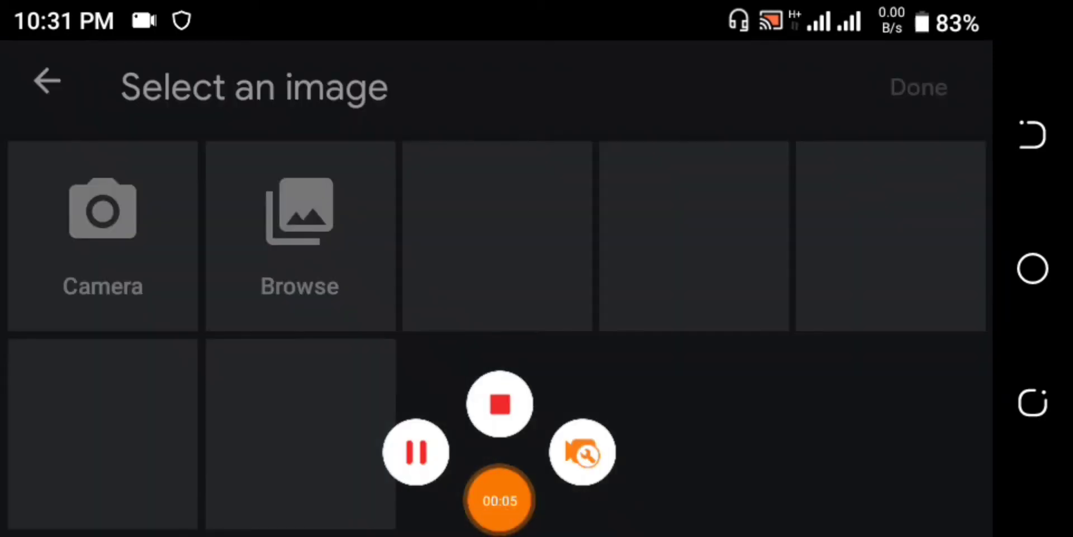
{"action": "left_click", "coordinate": [300, 235]}
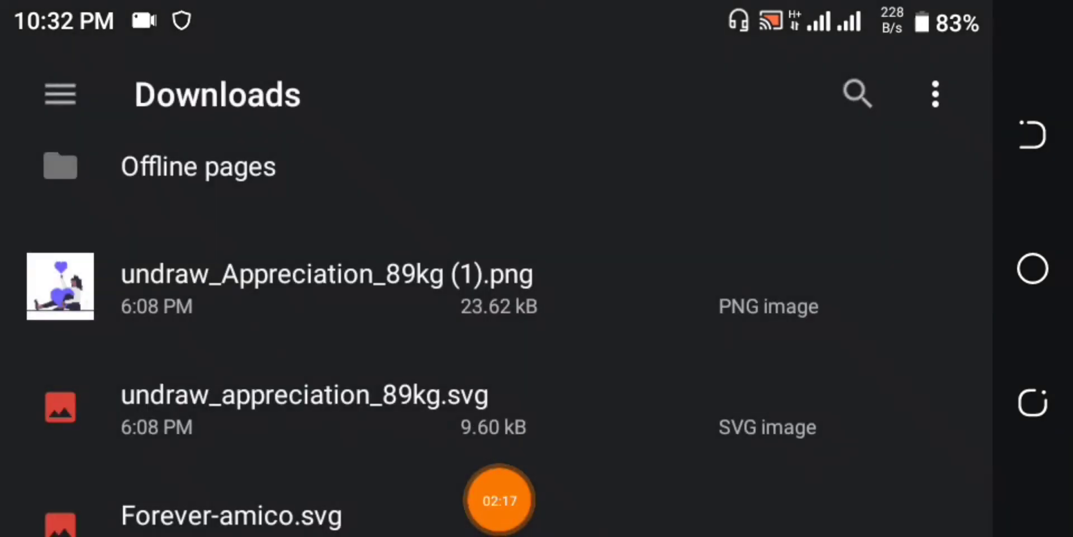
{"action": "left_click_drag", "start_coordinate": [589, 410], "coordinate": [589, 356]}
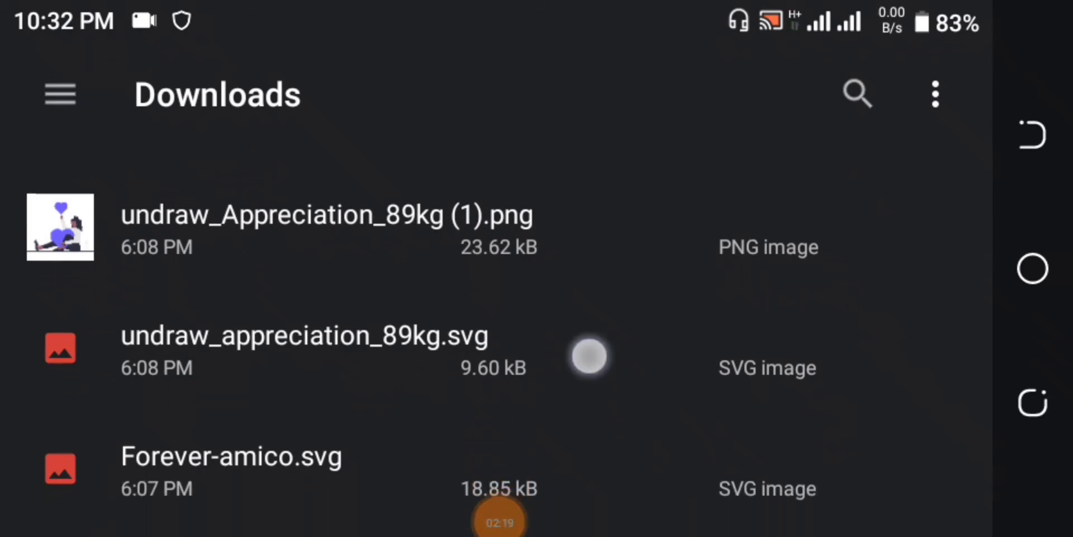
{"action": "left_click", "coordinate": [682, 328]}
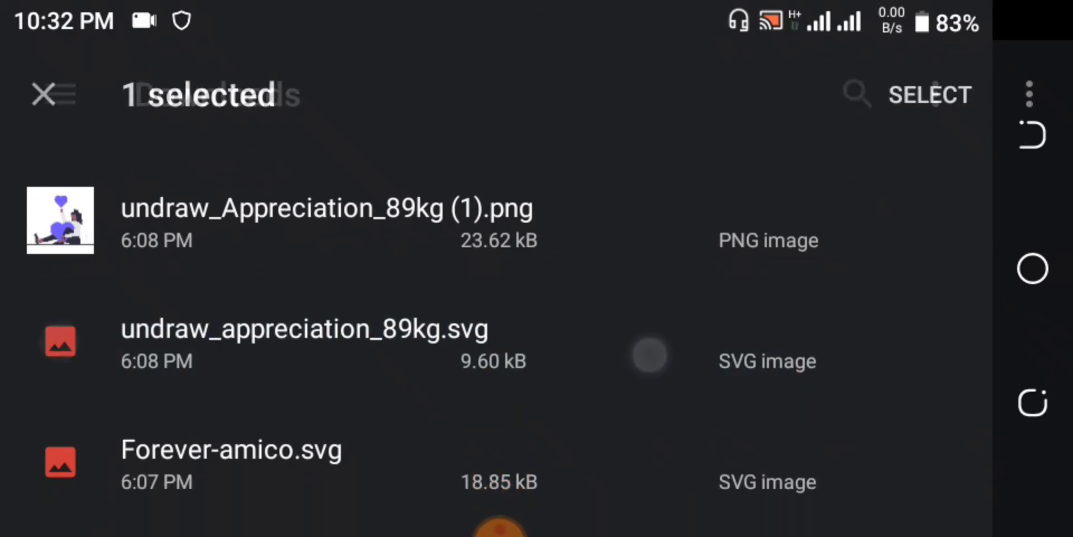
{"action": "left_click", "coordinate": [675, 330]}
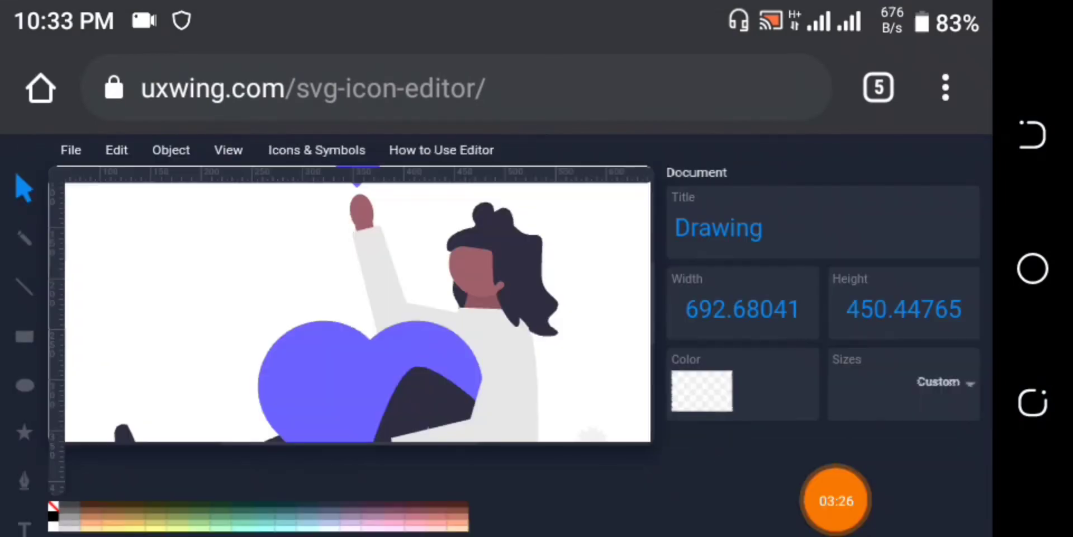
Scroll through Chrome's three-dot menu, then dismiss it to reveal the loaded illustration.
{"action": "left_click", "coordinate": [945, 88]}
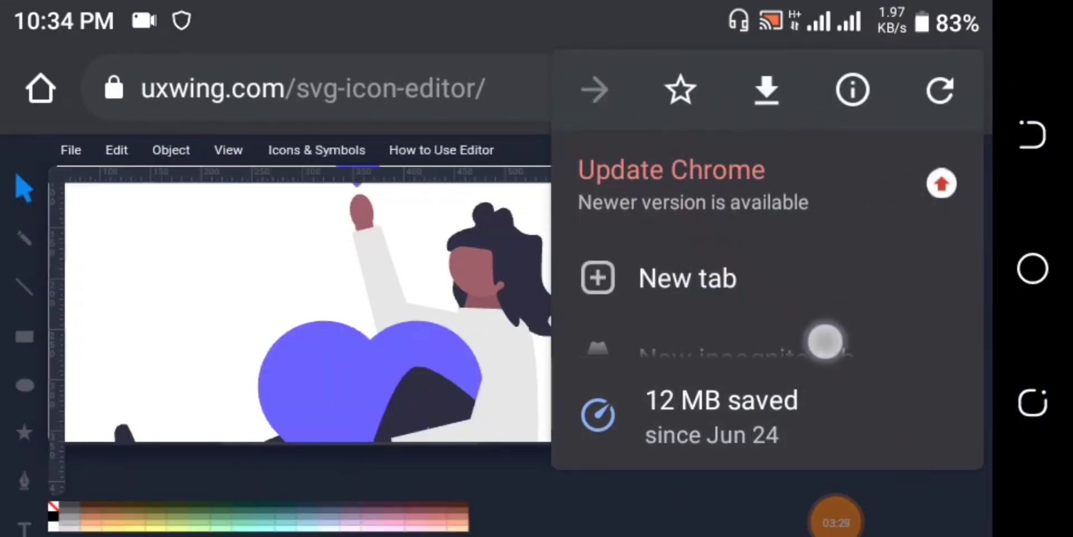
{"action": "scroll", "coordinate": [824, 343], "scroll_direction": "down", "scroll_amount": 5}
{"action": "scroll", "coordinate": [824, 294], "scroll_direction": "down", "scroll_amount": 6}
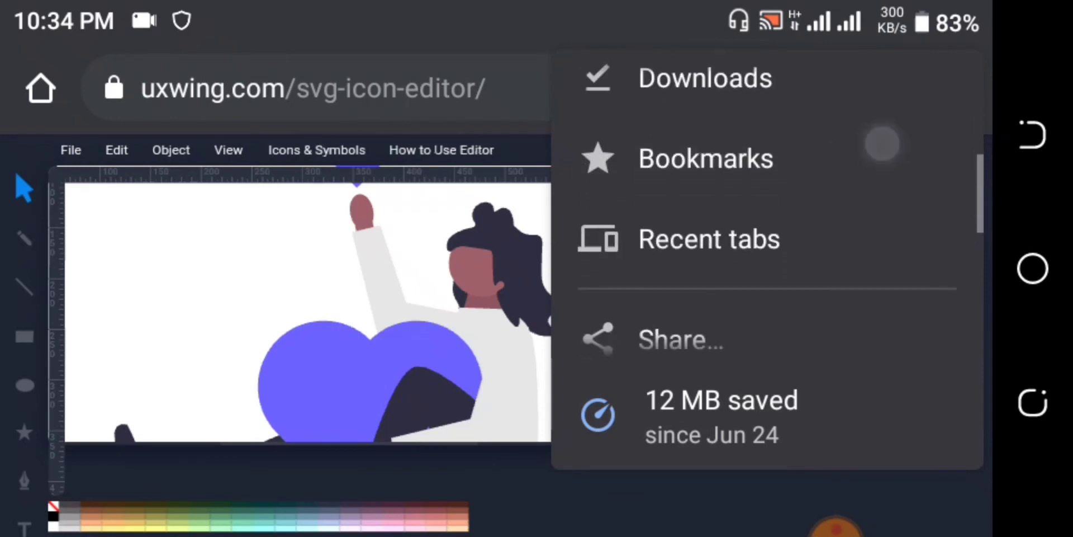
{"action": "scroll", "coordinate": [852, 175], "scroll_direction": "up", "scroll_amount": 5}
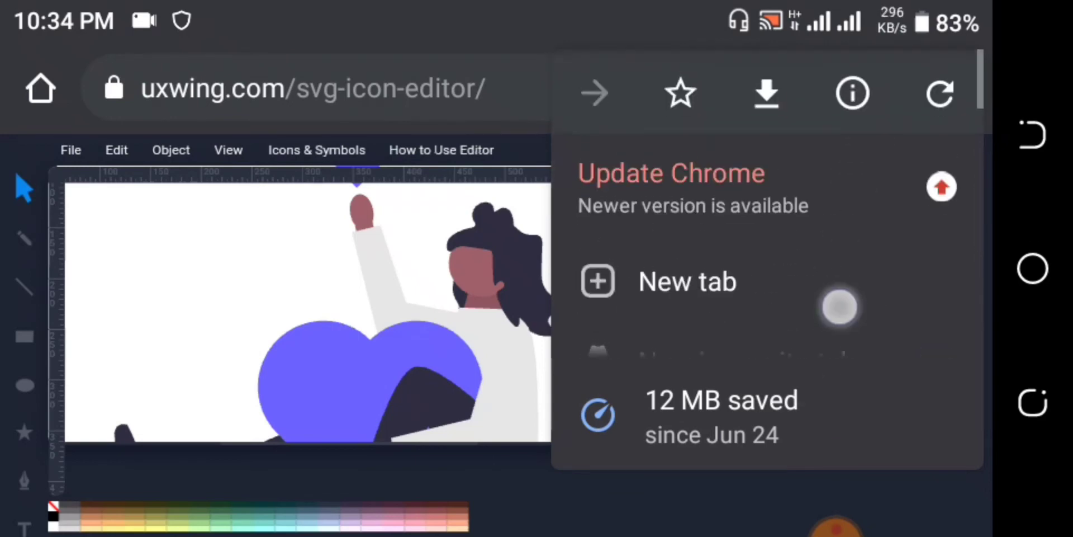
{"action": "scroll", "coordinate": [838, 304], "scroll_direction": "down", "scroll_amount": 3}
{"action": "scroll", "coordinate": [850, 173], "scroll_direction": "down", "scroll_amount": 1}
{"action": "scroll", "coordinate": [843, 299], "scroll_direction": "down", "scroll_amount": 2}
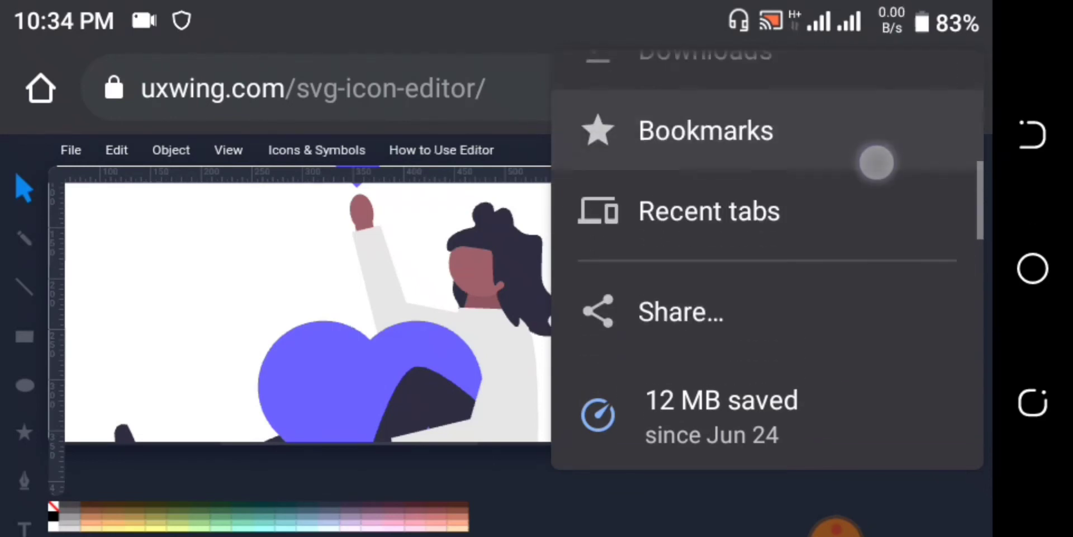
{"action": "scroll", "coordinate": [876, 161], "scroll_direction": "down", "scroll_amount": 2}
{"action": "scroll", "coordinate": [851, 177], "scroll_direction": "down", "scroll_amount": 2}
{"action": "scroll", "coordinate": [870, 169], "scroll_direction": "down", "scroll_amount": 3}
{"action": "scroll", "coordinate": [834, 237], "scroll_direction": "down", "scroll_amount": 1}
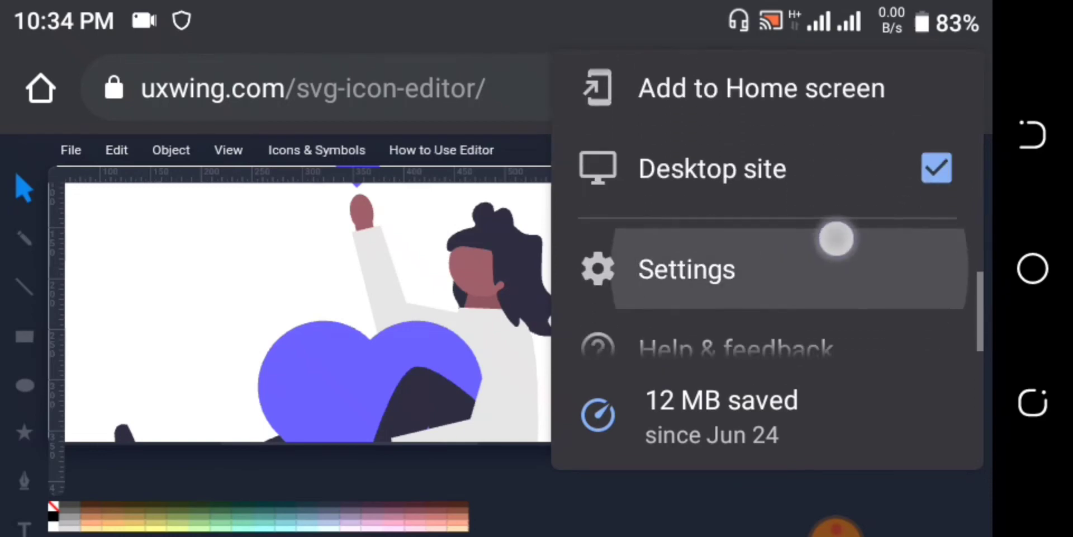
{"action": "scroll", "coordinate": [887, 228], "scroll_direction": "up", "scroll_amount": 1}
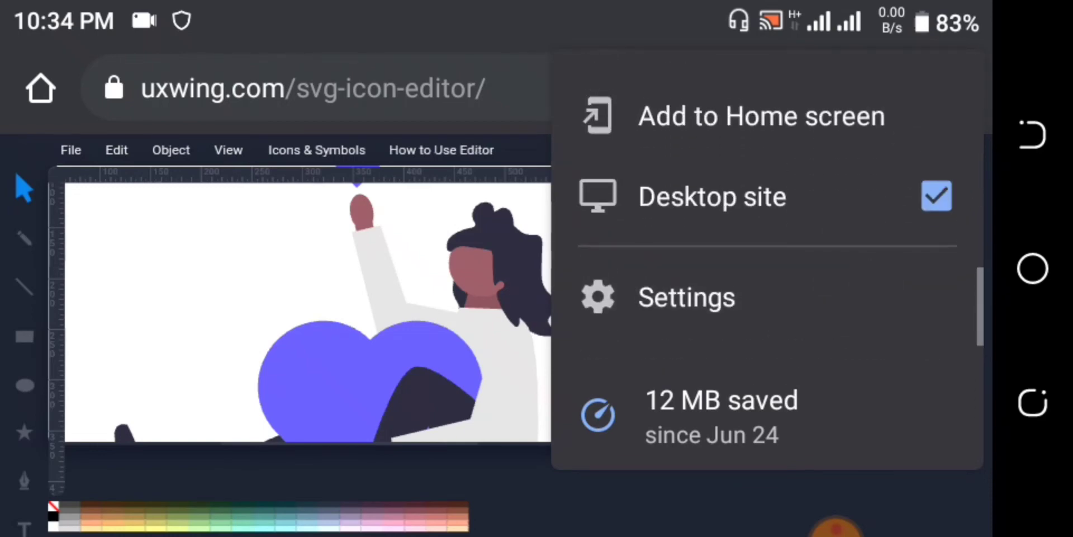
{"action": "key", "text": "Escape"}
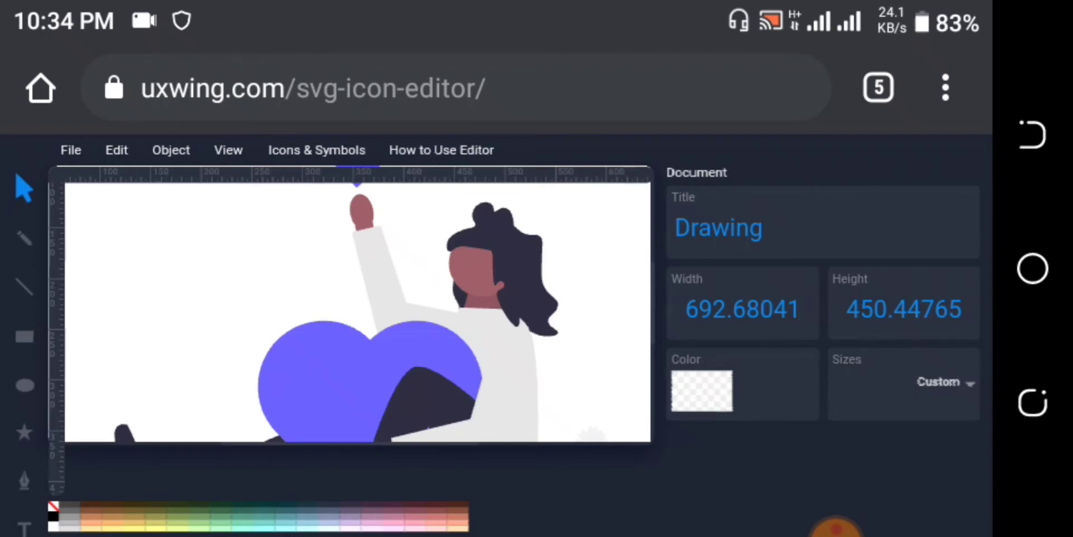
Select the purple heart and try several palette fills on it.
{"action": "left_click", "coordinate": [313, 369]}
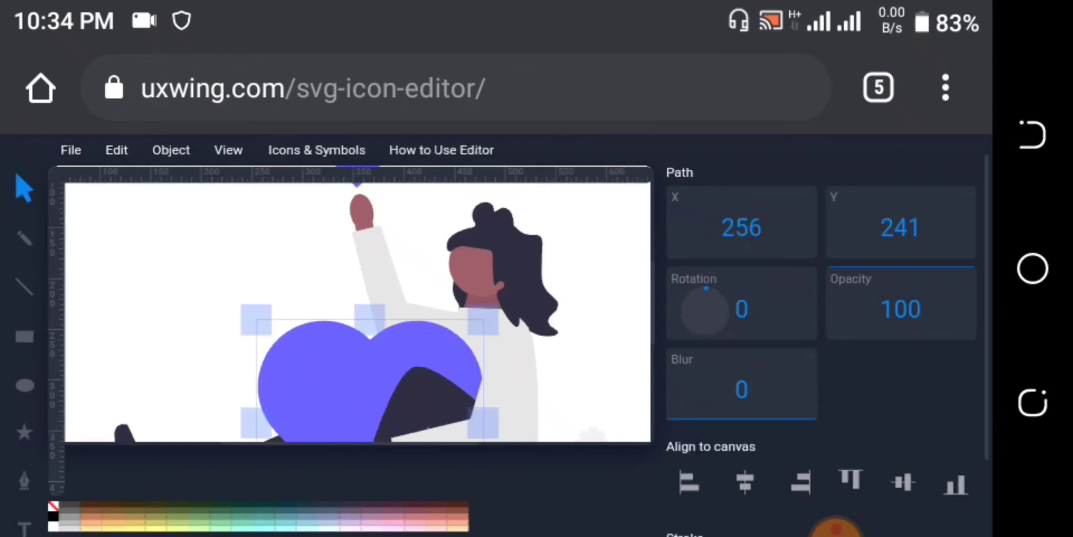
{"action": "mouse_move", "coordinate": [849, 311]}
{"action": "left_mouse_down"}
{"action": "mouse_move", "coordinate": [832, 430]}
{"action": "mouse_move", "coordinate": [872, 267]}
{"action": "left_mouse_up"}
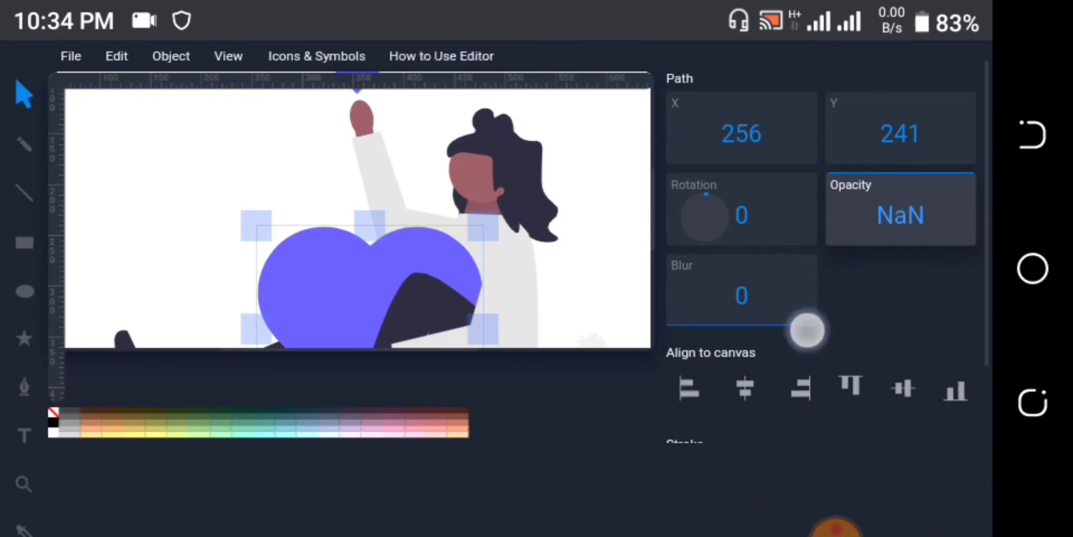
{"action": "left_click_drag", "start_coordinate": [805, 326], "coordinate": [805, 464]}
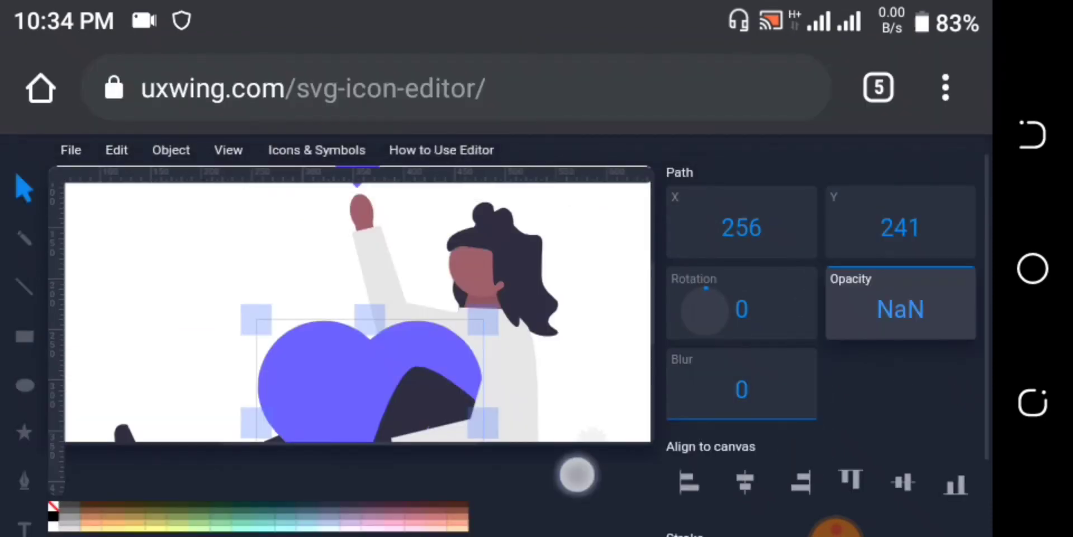
{"action": "left_click_drag", "start_coordinate": [575, 472], "coordinate": [575, 378]}
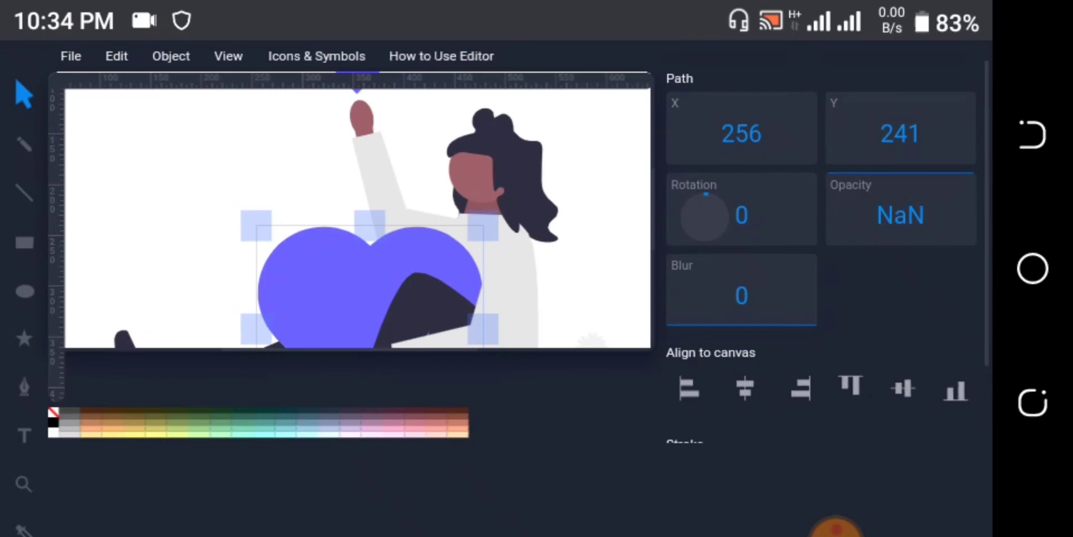
{"action": "left_click", "coordinate": [272, 434]}
{"action": "left_click", "coordinate": [404, 435]}
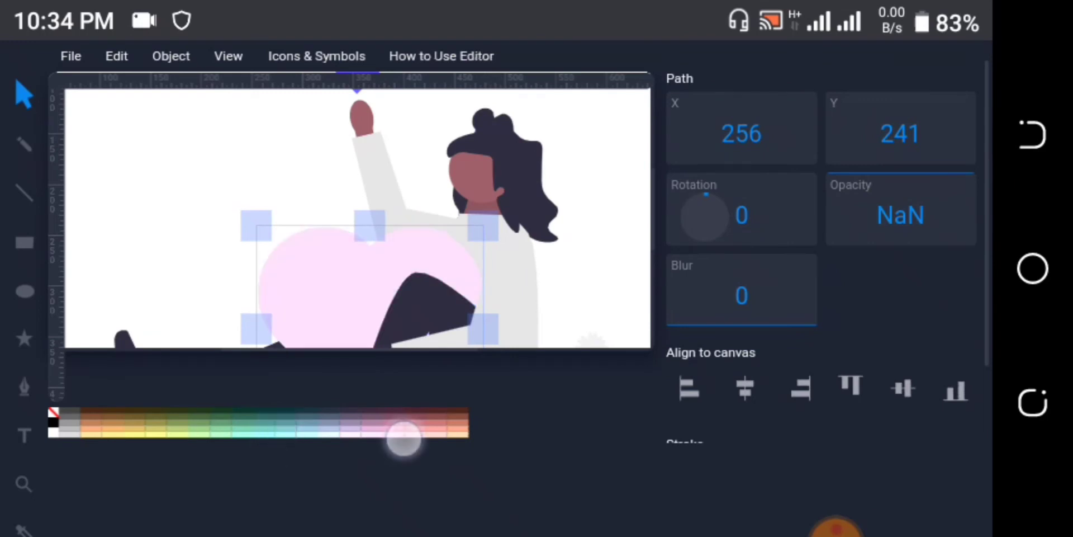
{"action": "left_click", "coordinate": [455, 422]}
{"action": "left_click", "coordinate": [283, 414]}
{"action": "left_click", "coordinate": [155, 423]}
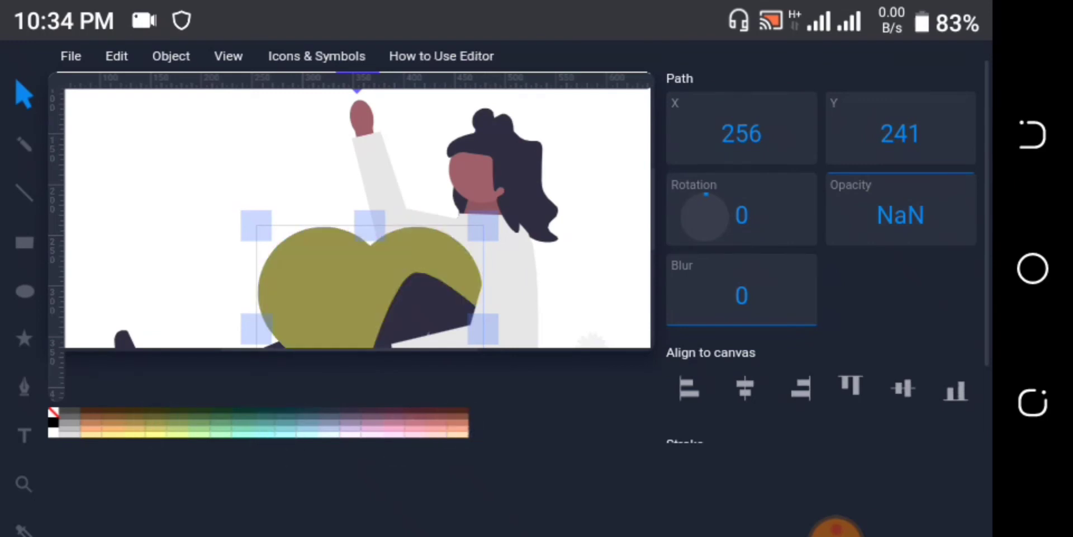
Settle the heart on a light peach fill and deselect it.
{"action": "left_click", "coordinate": [298, 417]}
{"action": "left_click", "coordinate": [163, 435]}
{"action": "left_click", "coordinate": [416, 433]}
{"action": "left_click", "coordinate": [458, 434]}
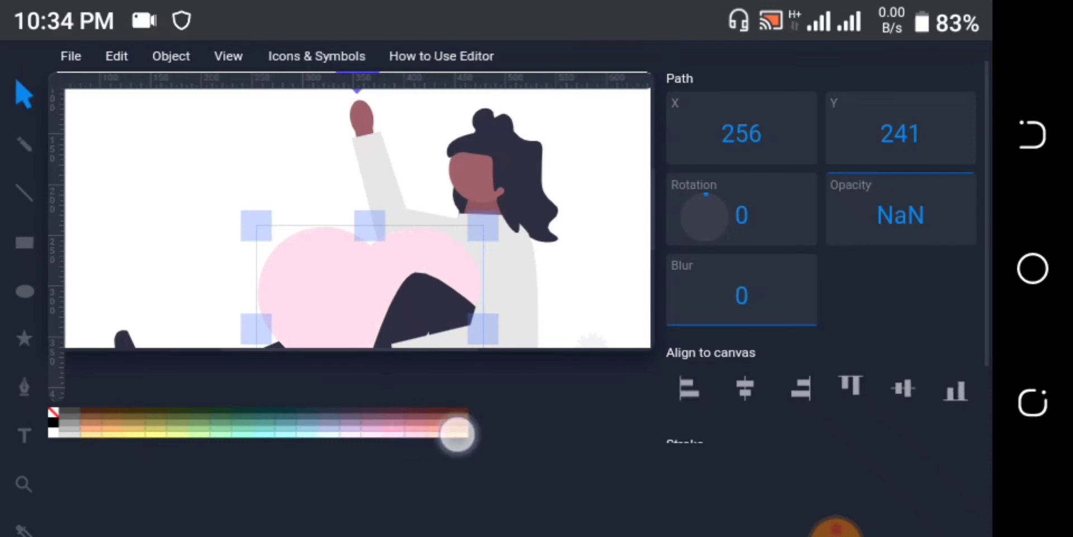
{"action": "left_click", "coordinate": [400, 425]}
{"action": "left_click", "coordinate": [282, 435]}
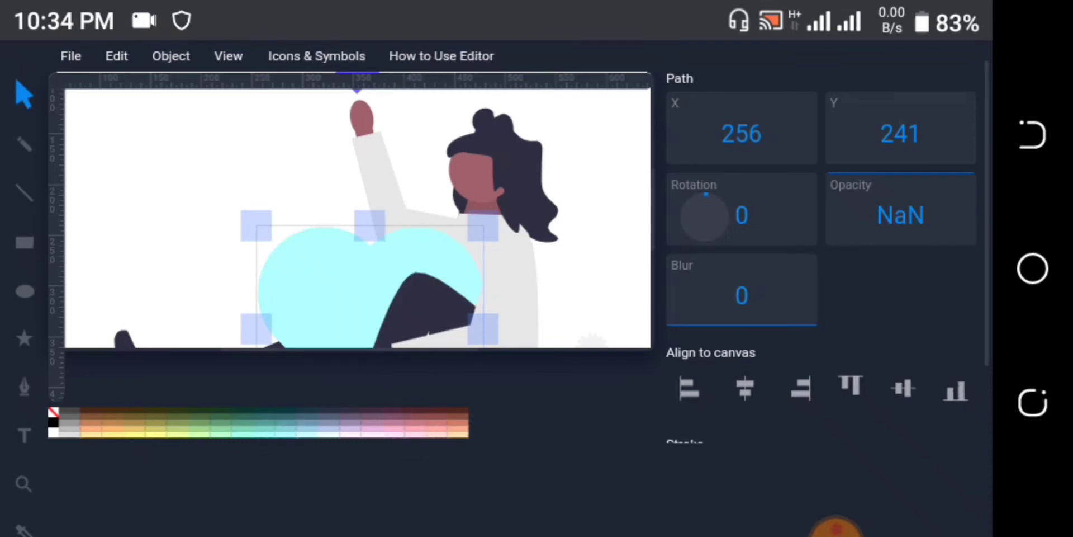
{"action": "left_click", "coordinate": [453, 430]}
{"action": "left_click", "coordinate": [545, 162]}
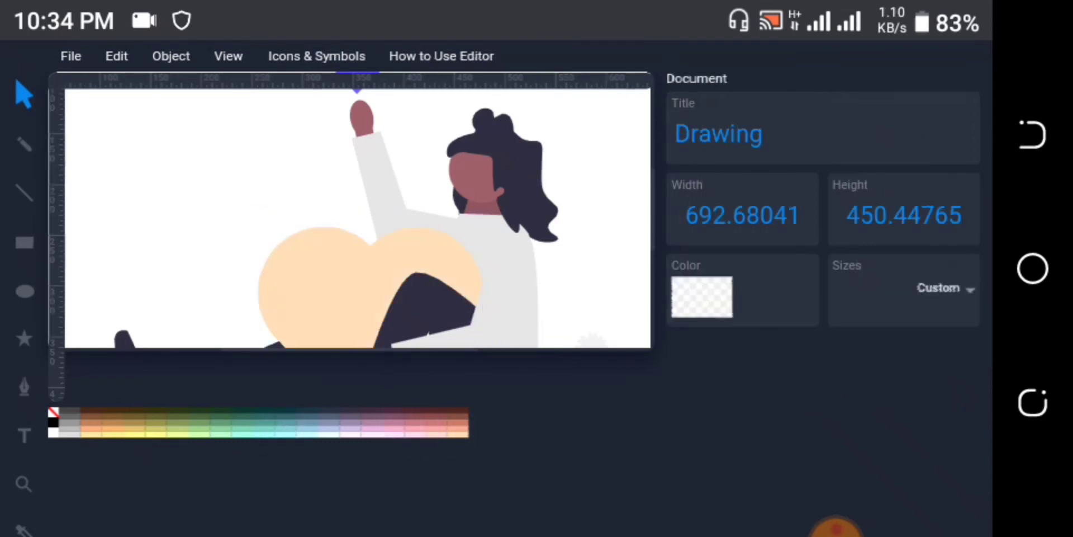
Enter node editing on the woman's hair path, then exit leaving it unchanged.
{"action": "left_click", "coordinate": [535, 187]}
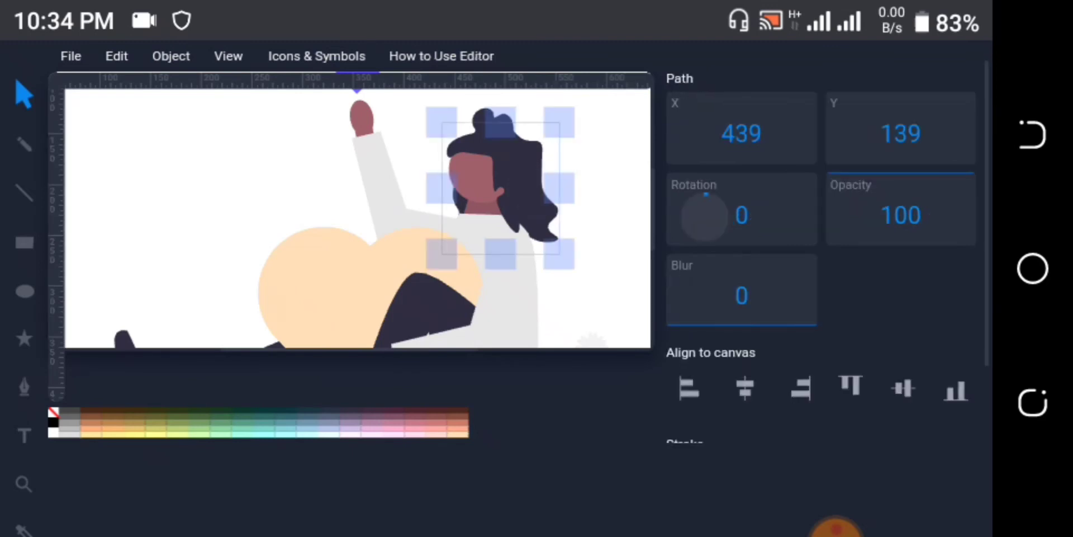
{"action": "double_click", "coordinate": [535, 187]}
{"action": "left_click", "coordinate": [344, 423]}
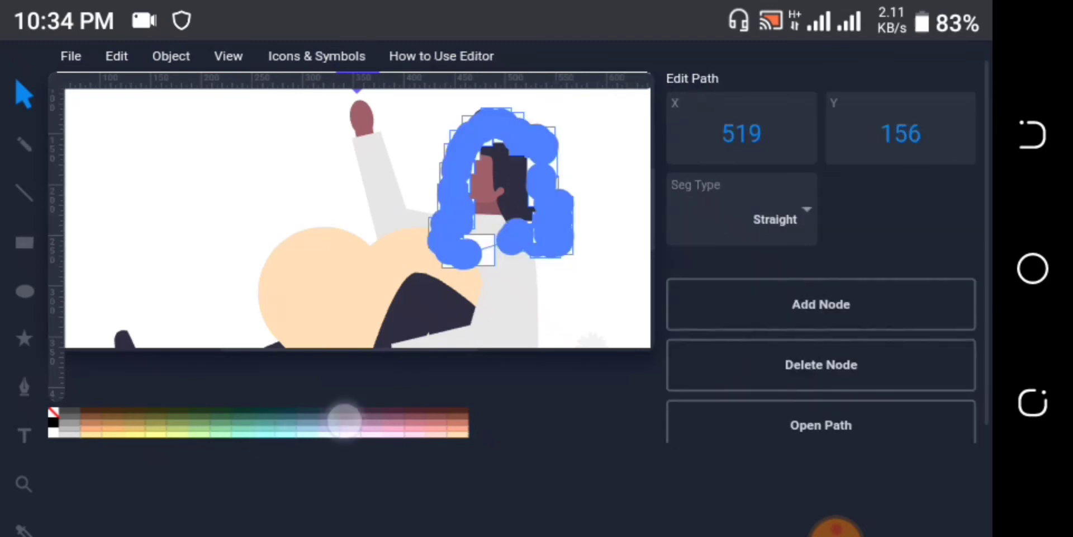
{"action": "left_click", "coordinate": [418, 441]}
{"action": "left_click", "coordinate": [594, 446]}
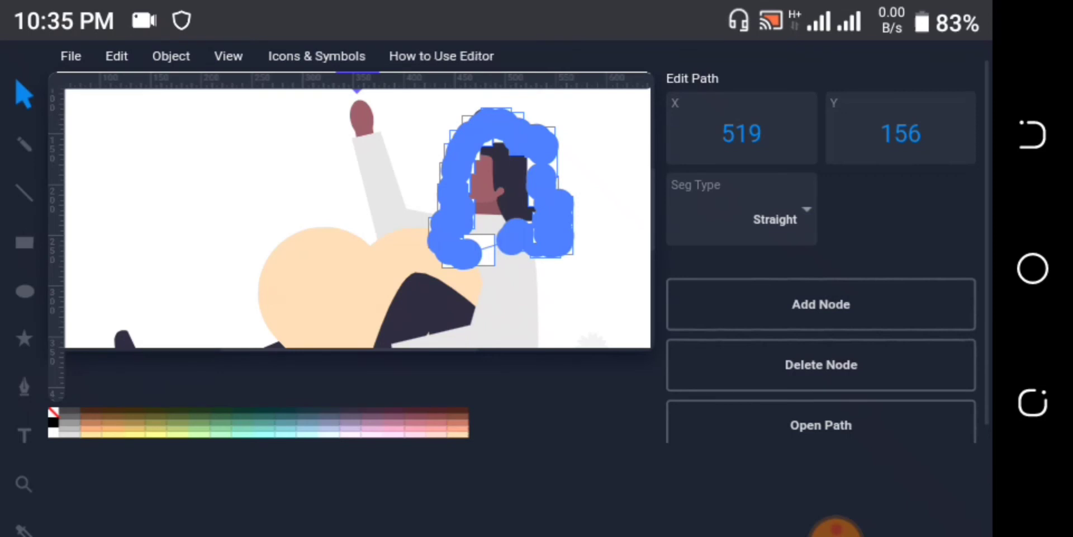
{"action": "left_click", "coordinate": [577, 452]}
{"action": "left_click", "coordinate": [541, 201]}
{"action": "left_click", "coordinate": [501, 188]}
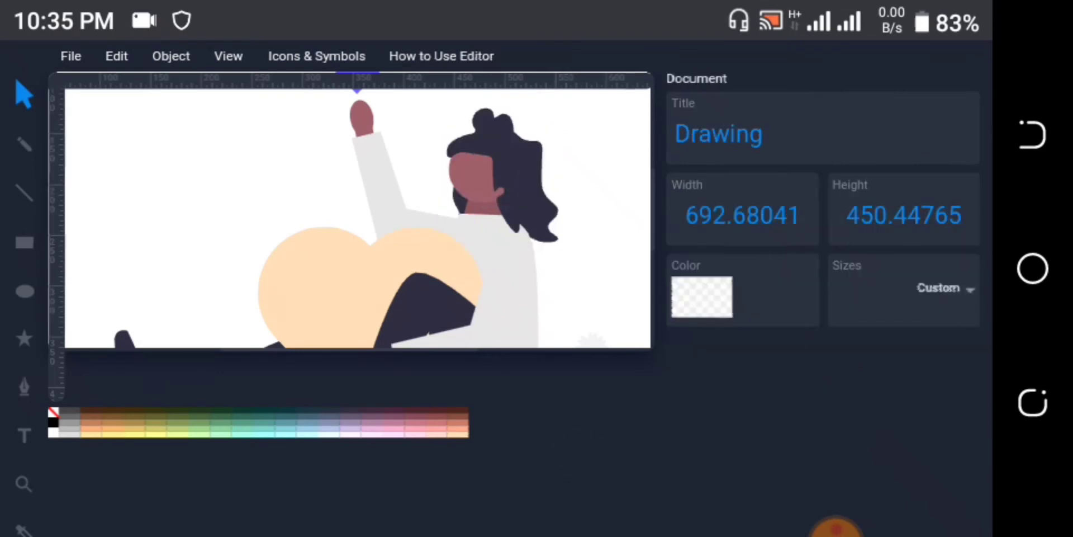
Color the long back hair salmon pink.
{"action": "left_click", "coordinate": [525, 186]}
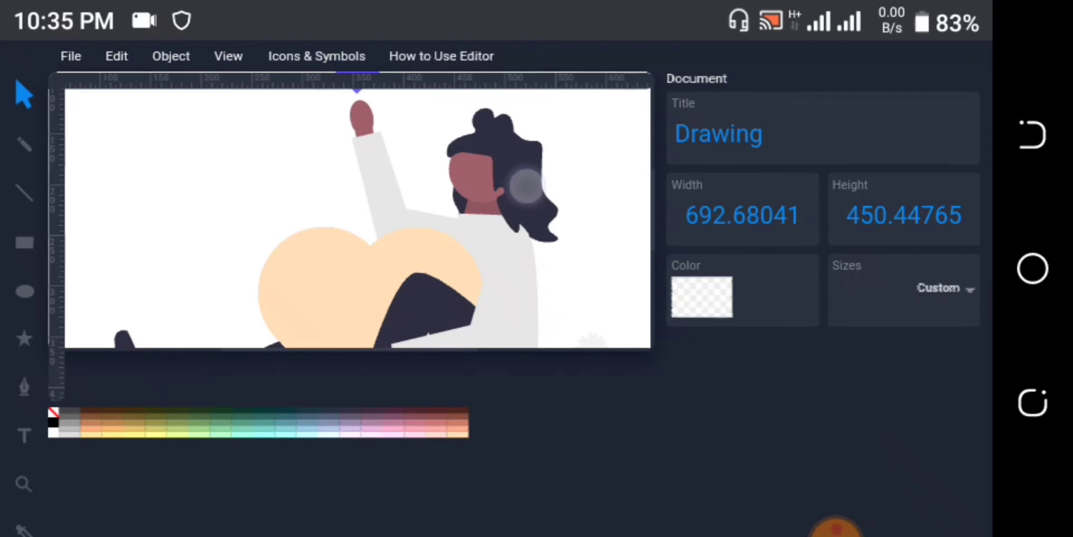
{"action": "left_click", "coordinate": [352, 431]}
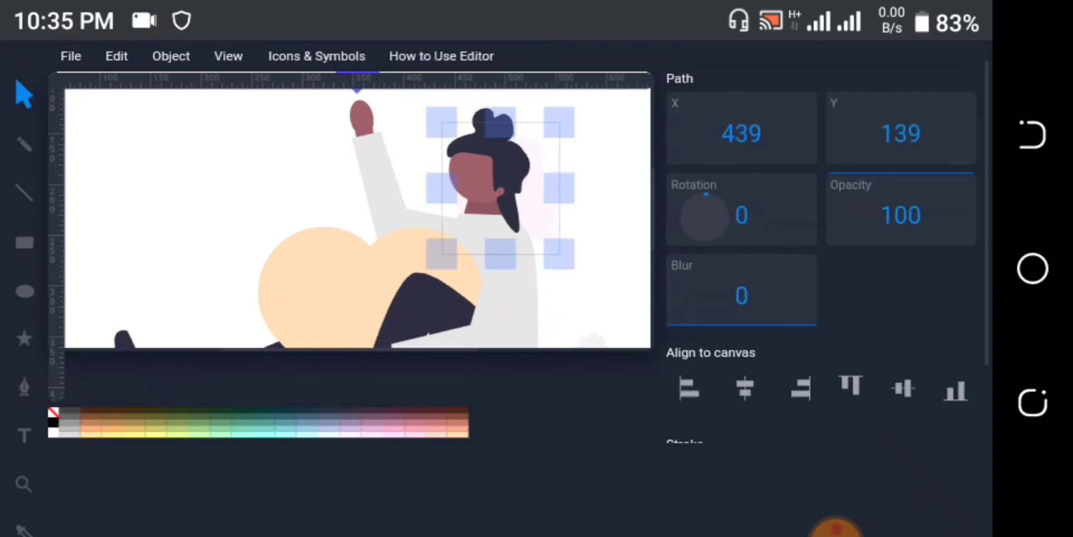
{"action": "left_click", "coordinate": [305, 435]}
{"action": "left_click", "coordinate": [438, 421]}
{"action": "left_click", "coordinate": [619, 445]}
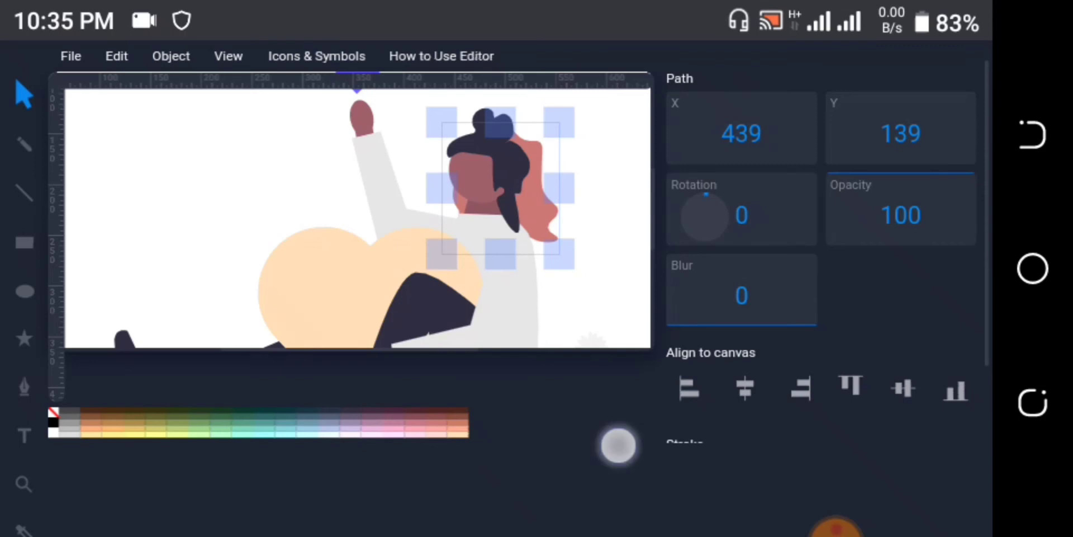
{"action": "left_click", "coordinate": [621, 310]}
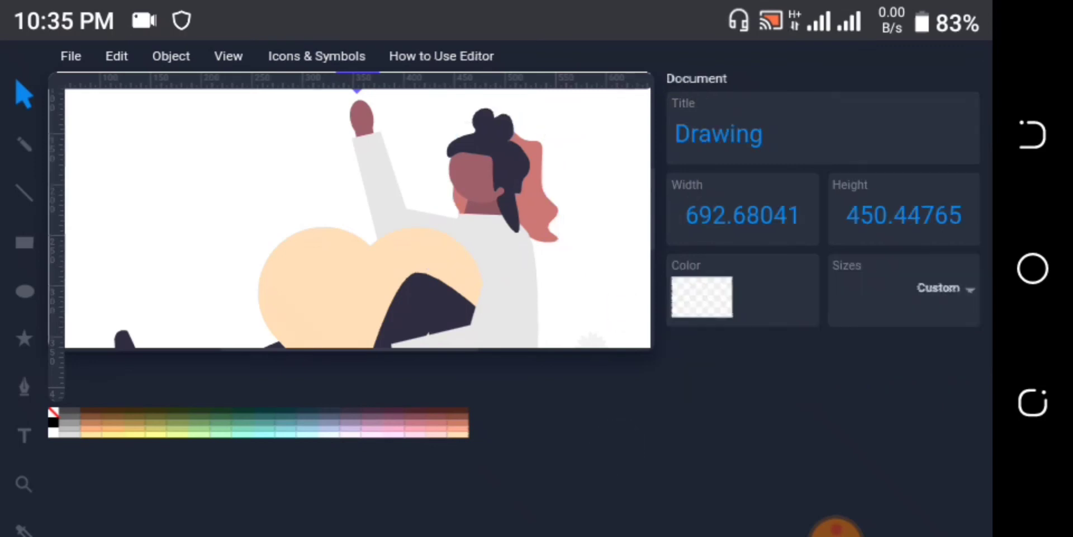
Try several palette colours on the top hair, ending on light blue.
{"action": "left_click", "coordinate": [471, 152]}
{"action": "left_click", "coordinate": [323, 444]}
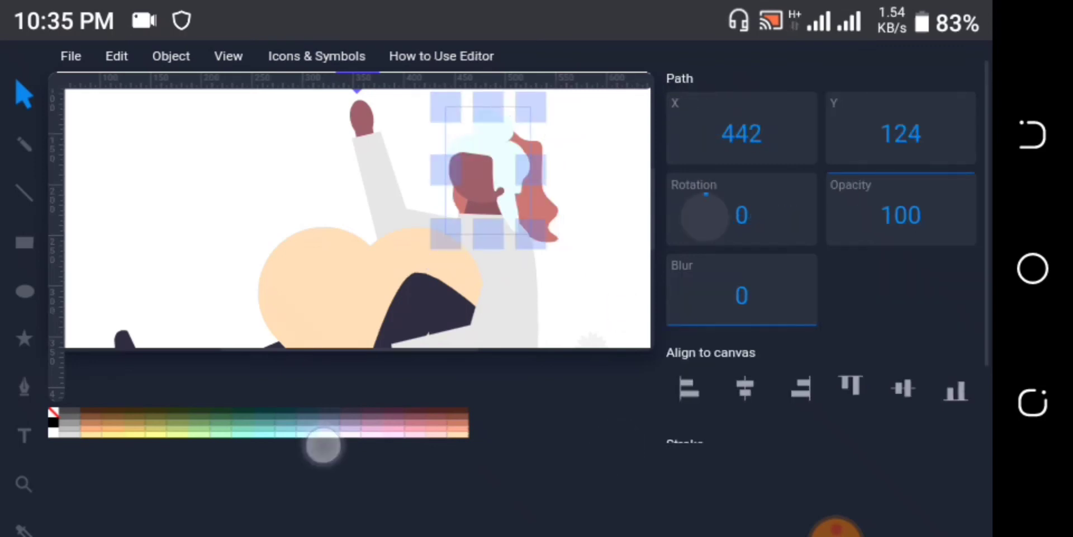
{"action": "left_click", "coordinate": [410, 433]}
{"action": "left_click", "coordinate": [172, 428]}
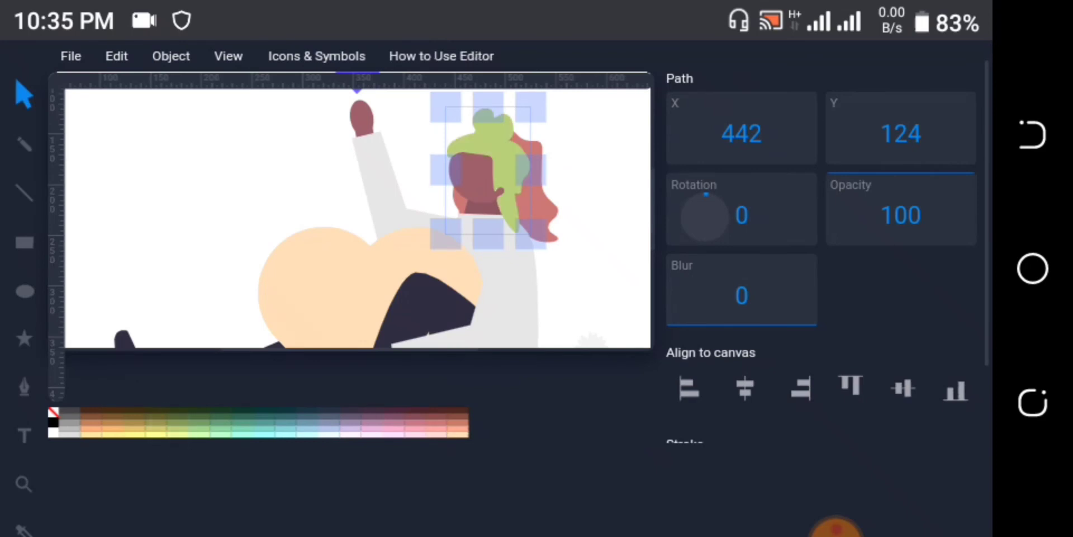
{"action": "left_click", "coordinate": [130, 431]}
{"action": "left_click", "coordinate": [338, 427]}
{"action": "left_click", "coordinate": [464, 415]}
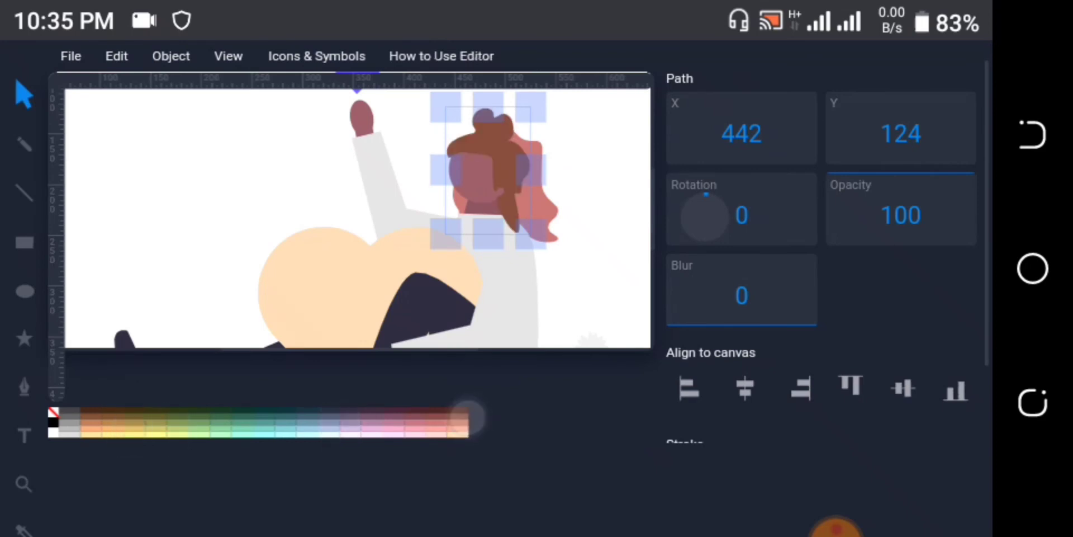
{"action": "left_click", "coordinate": [86, 426]}
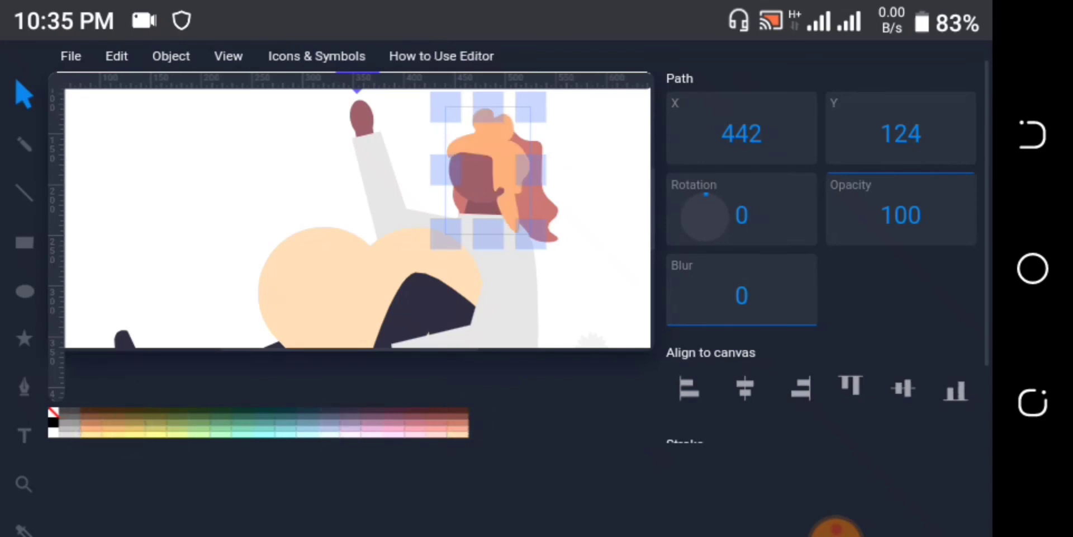
{"action": "left_click", "coordinate": [113, 416]}
{"action": "left_click", "coordinate": [519, 444]}
{"action": "left_click", "coordinate": [447, 429]}
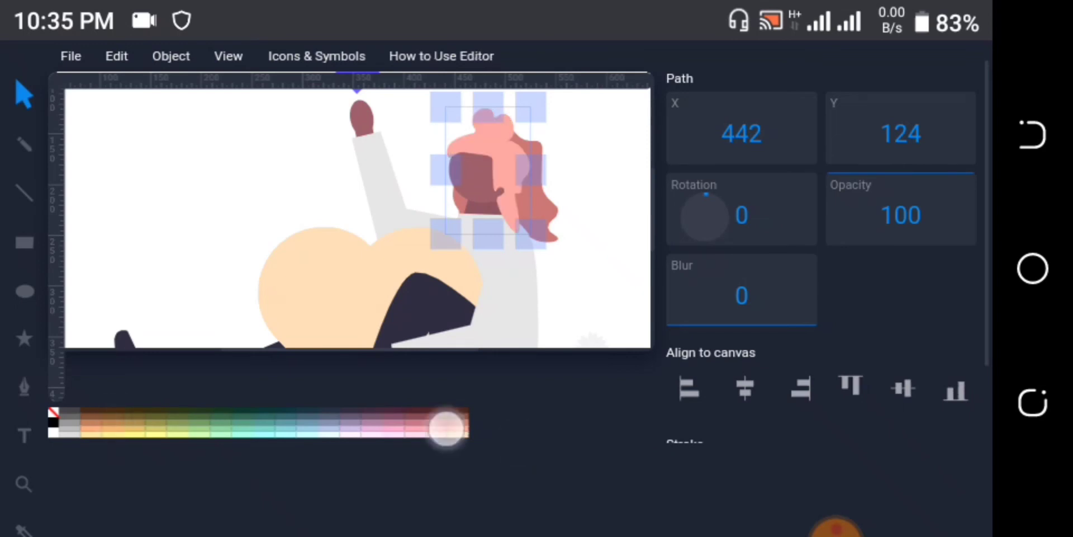
{"action": "left_click", "coordinate": [401, 429]}
{"action": "left_click", "coordinate": [299, 428]}
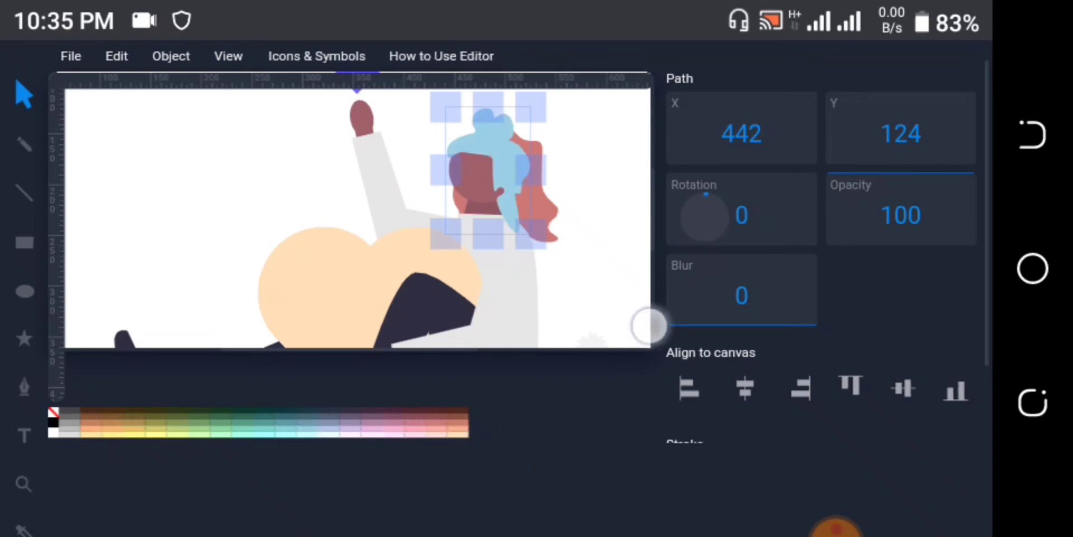
{"action": "scroll", "coordinate": [646, 323], "scroll_direction": "down", "scroll_amount": 3}
{"action": "scroll", "coordinate": [623, 270], "scroll_direction": "down", "scroll_amount": 2}
{"action": "scroll", "coordinate": [647, 200], "scroll_direction": "down", "scroll_amount": 1}
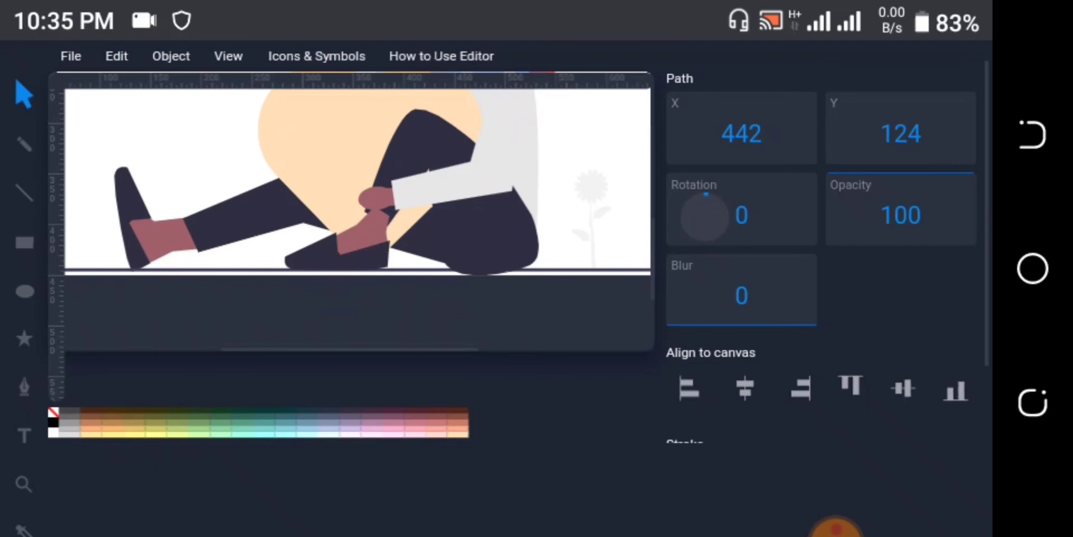
{"action": "left_click", "coordinate": [498, 249]}
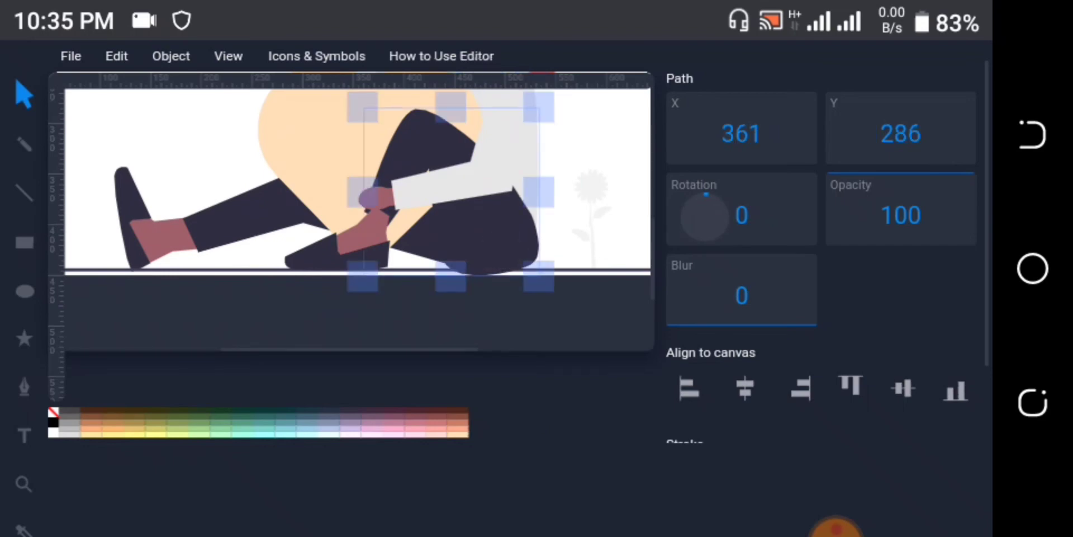
{"action": "left_click", "coordinate": [168, 161]}
{"action": "left_click", "coordinate": [238, 423]}
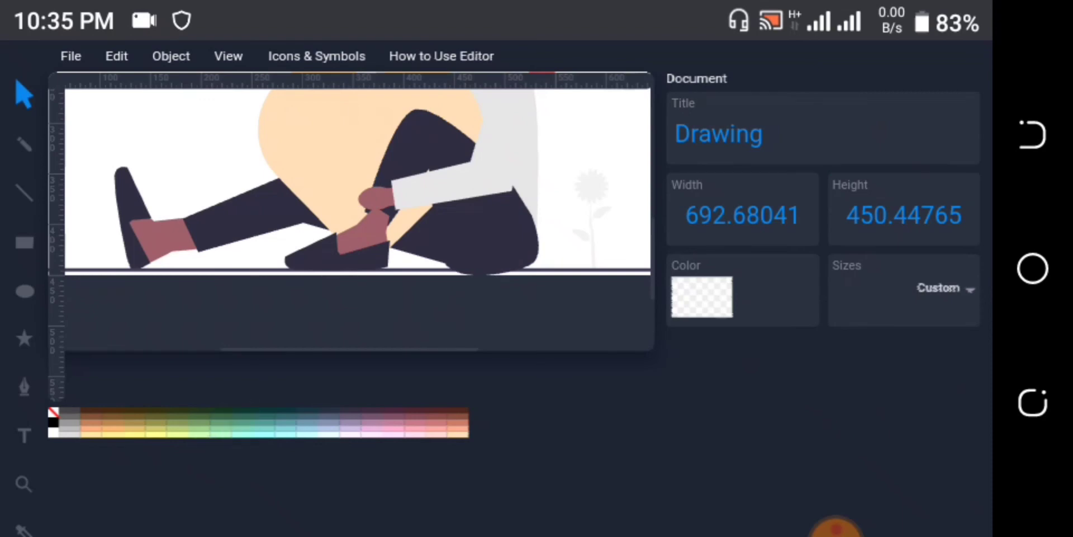
{"action": "left_click_drag", "start_coordinate": [337, 431], "coordinate": [438, 431]}
{"action": "left_click_drag", "start_coordinate": [604, 383], "coordinate": [580, 512]}
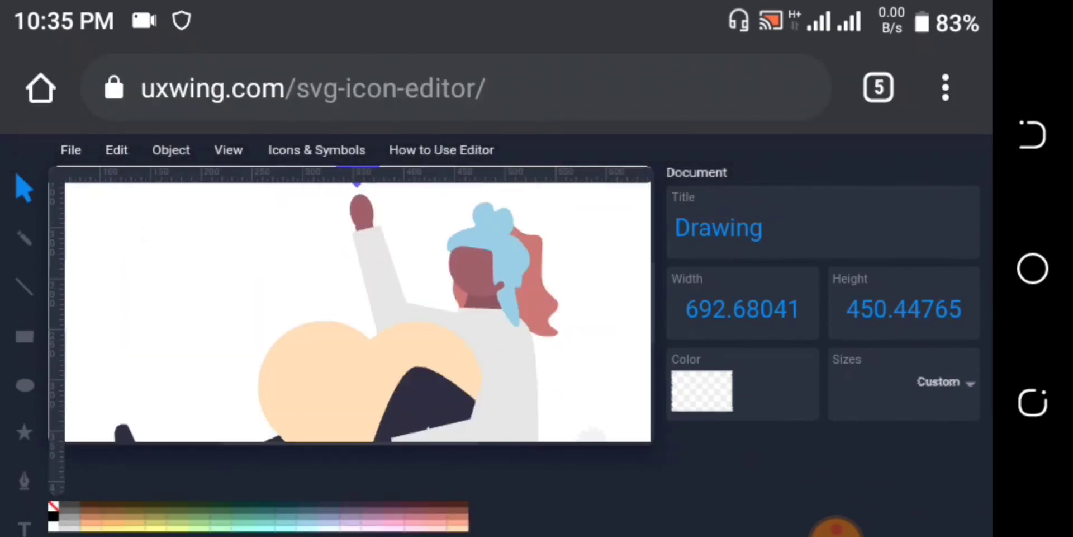
Set the Document Color background to dark green 0b7a0b.
{"action": "left_click", "coordinate": [156, 254]}
{"action": "left_click", "coordinate": [721, 392]}
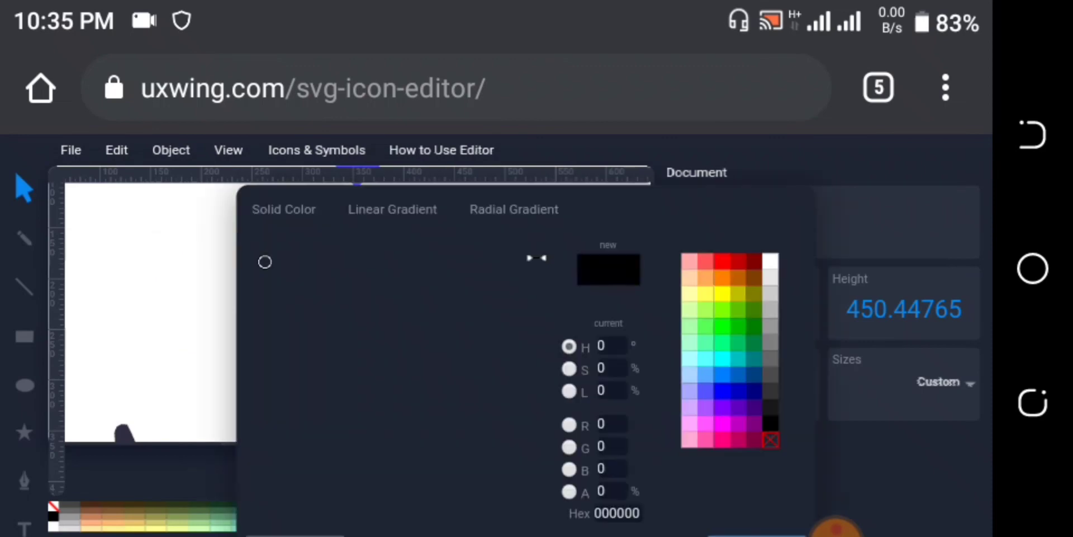
{"action": "left_click", "coordinate": [737, 325]}
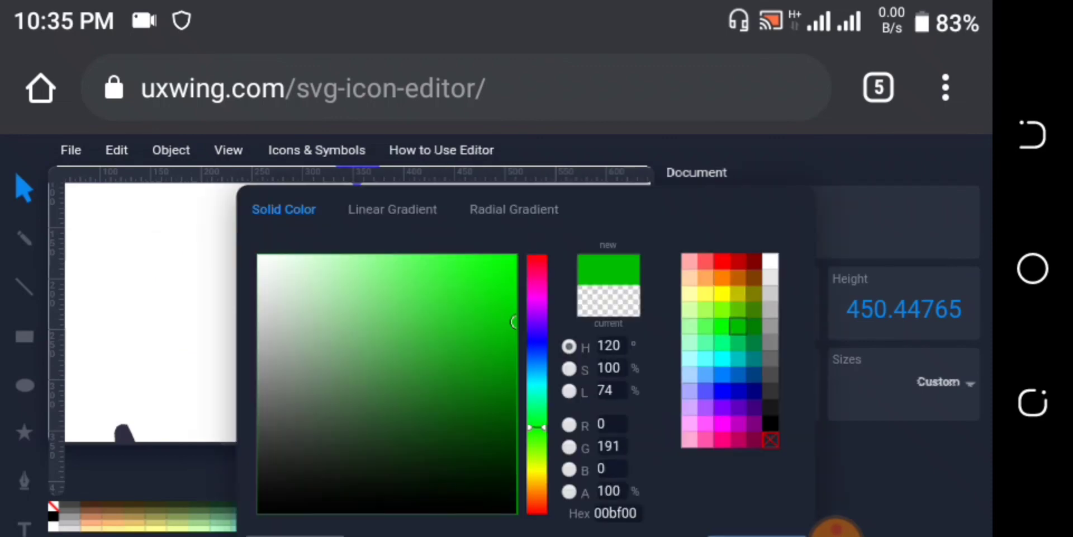
{"action": "left_click", "coordinate": [486, 415]}
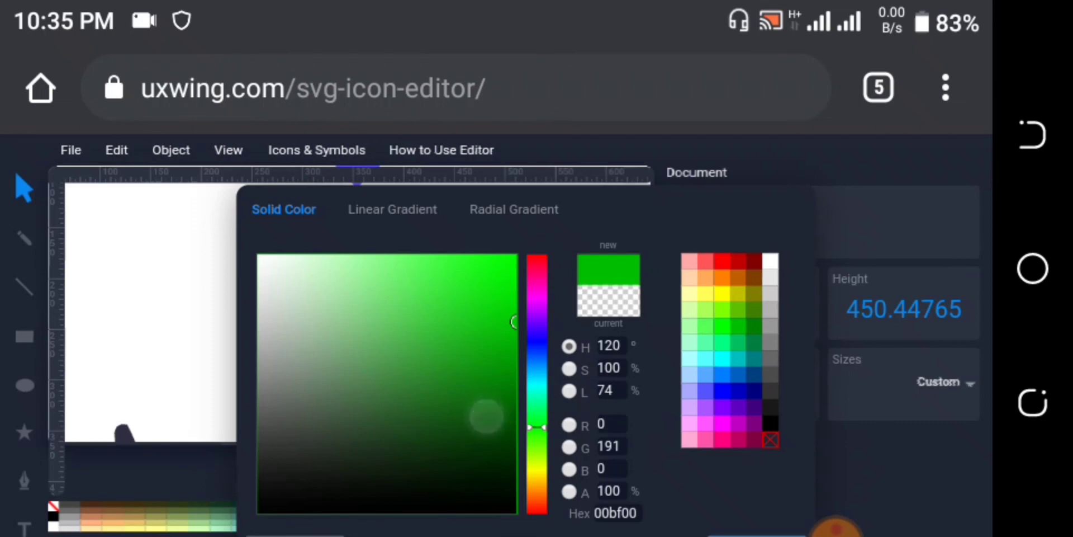
{"action": "left_click", "coordinate": [494, 389]}
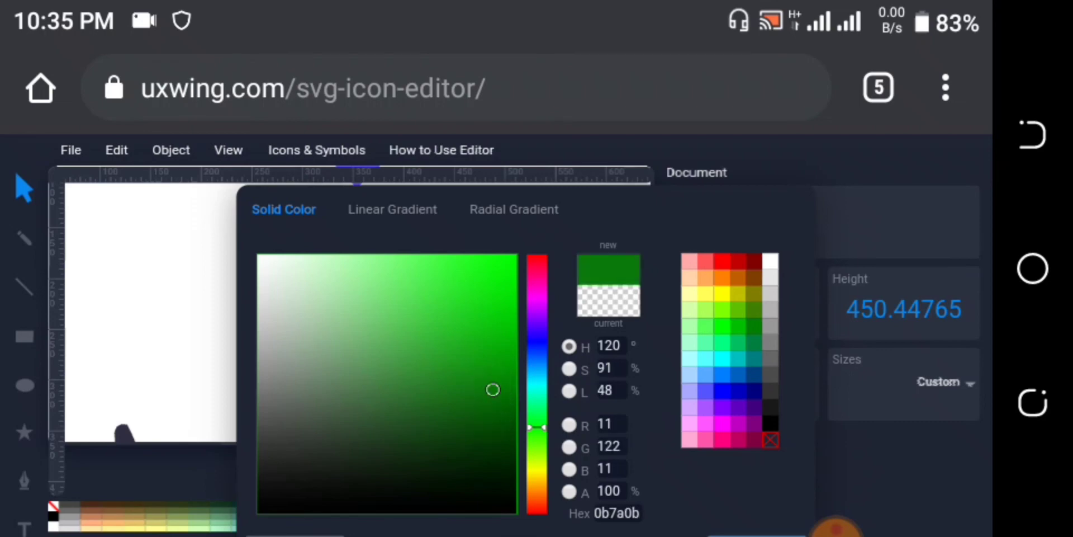
{"action": "scroll", "coordinate": [727, 453], "scroll_direction": "down", "scroll_amount": 3}
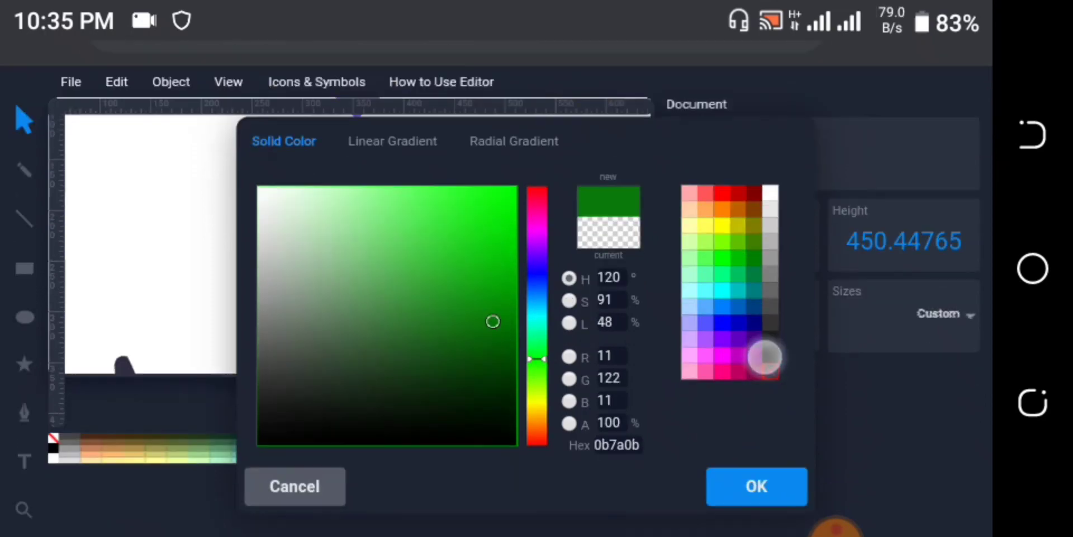
{"action": "left_click", "coordinate": [758, 458]}
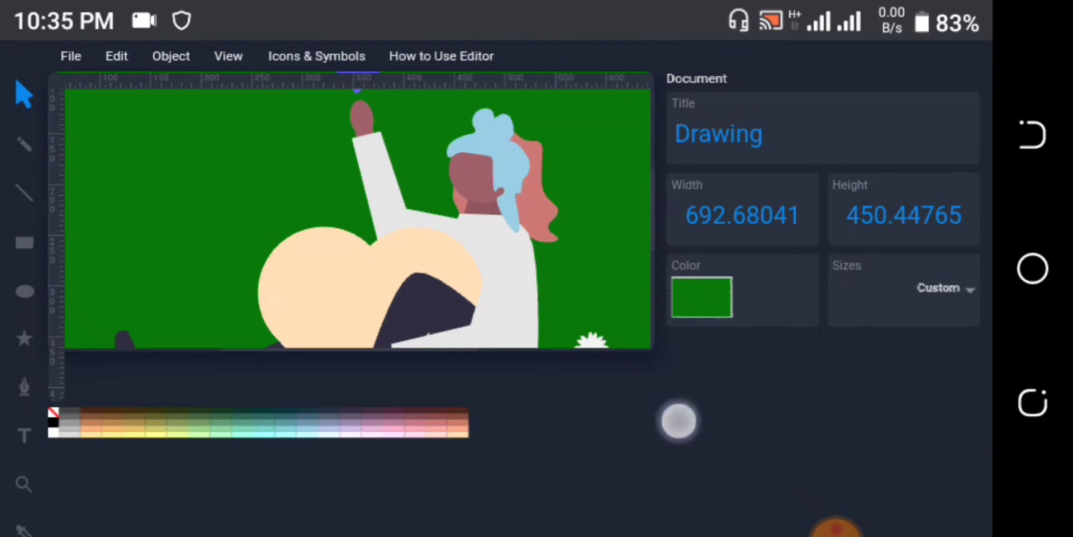
{"action": "left_click_drag", "start_coordinate": [678, 421], "coordinate": [688, 445]}
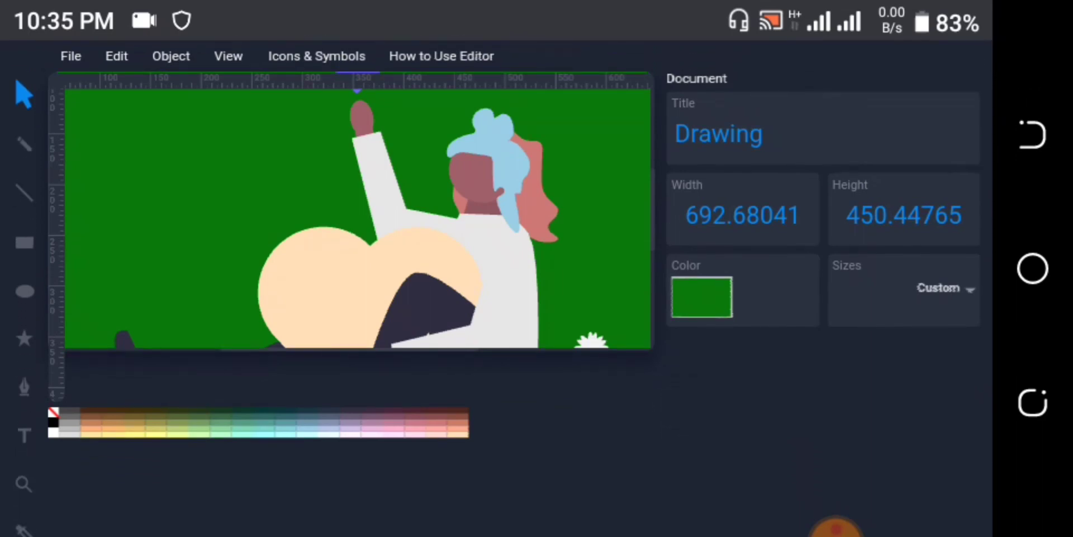
{"action": "left_click_drag", "start_coordinate": [778, 348], "coordinate": [774, 453]}
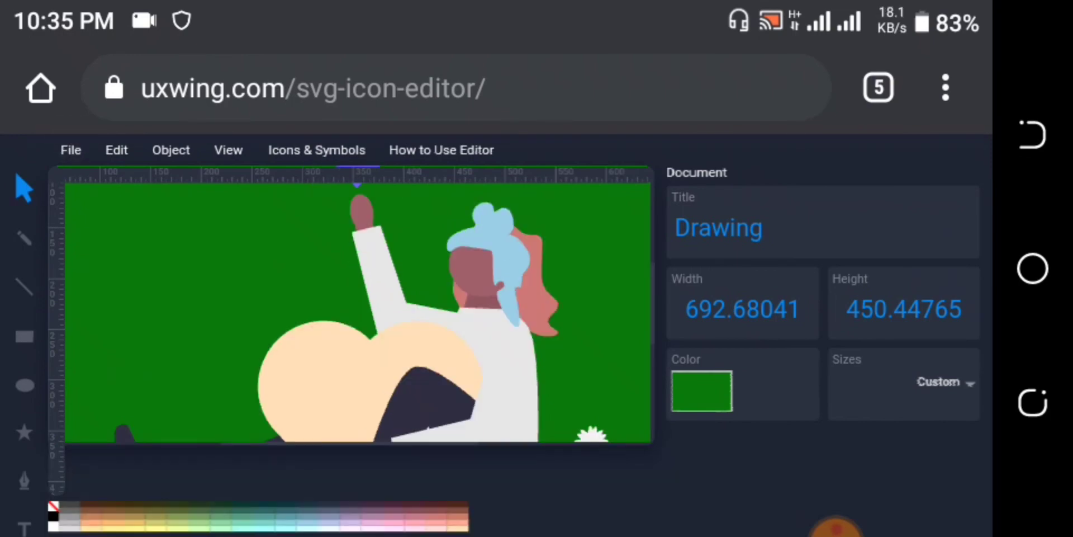
{"action": "left_click", "coordinate": [70, 150]}
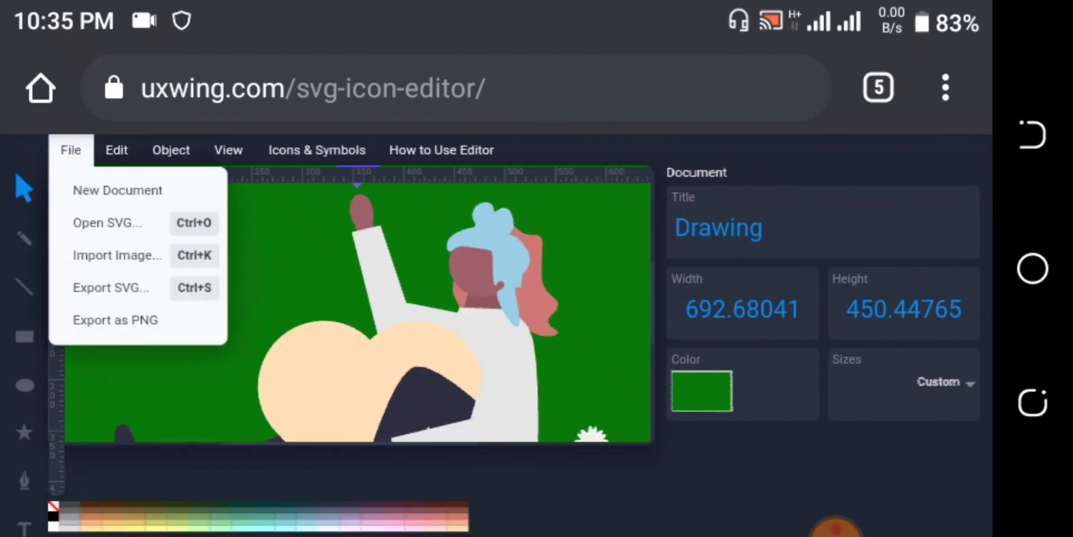
{"action": "left_click", "coordinate": [101, 255]}
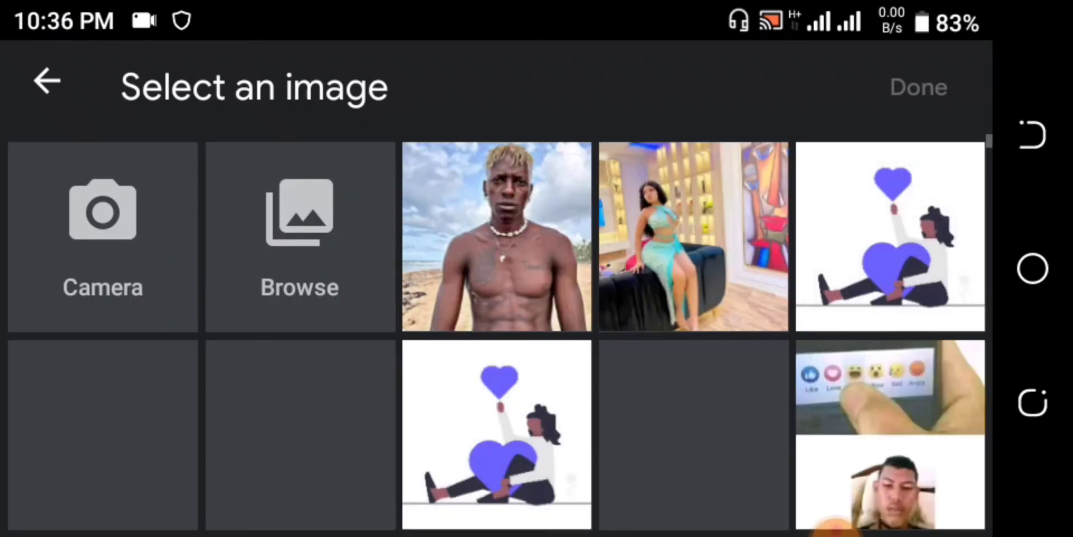
{"action": "left_click", "coordinate": [47, 82]}
{"action": "left_click", "coordinate": [70, 150]}
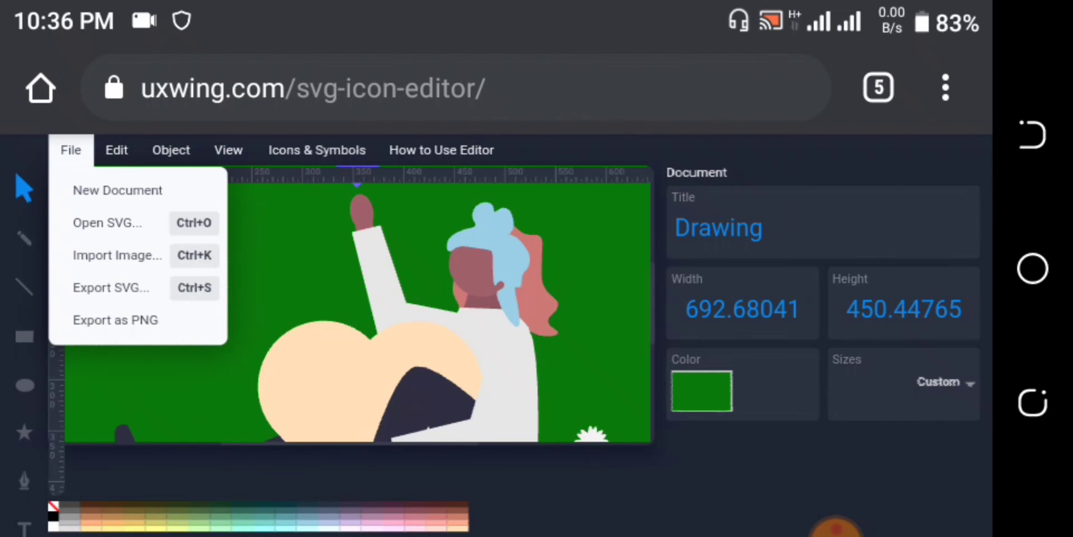
{"action": "left_click", "coordinate": [677, 499]}
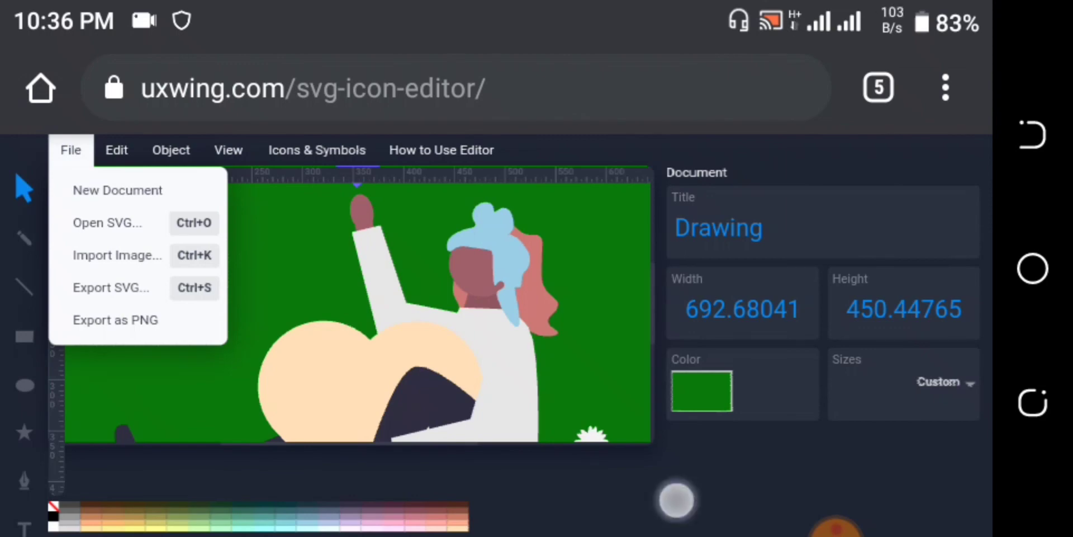